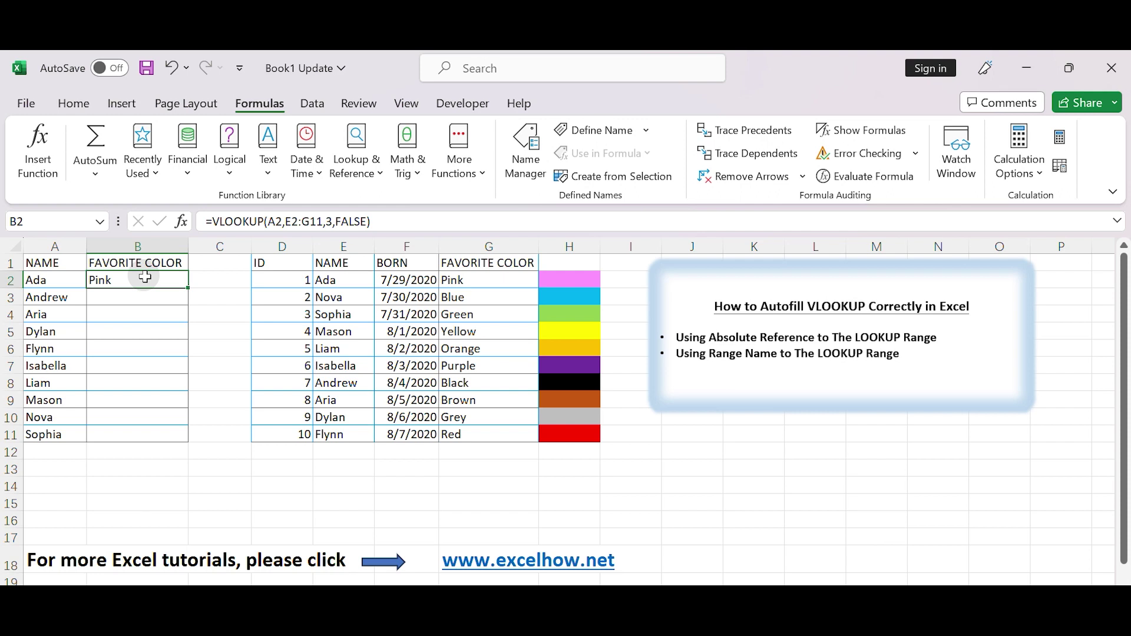
Inspect B2's VLOOKUP formula without changing it.
double_click(129, 278)
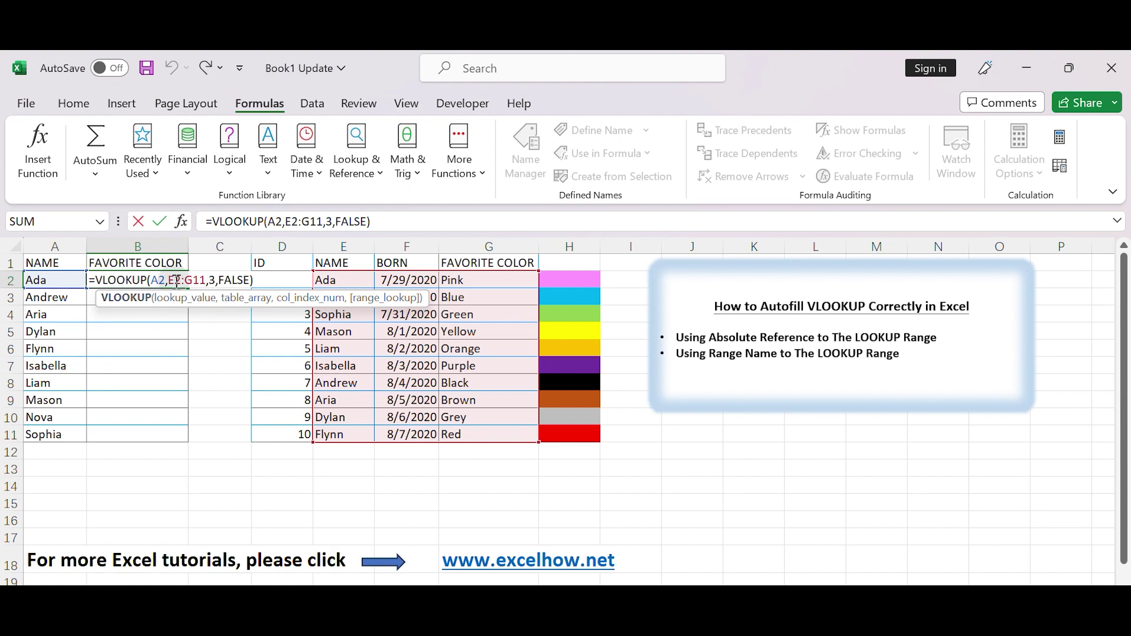
key("Return")
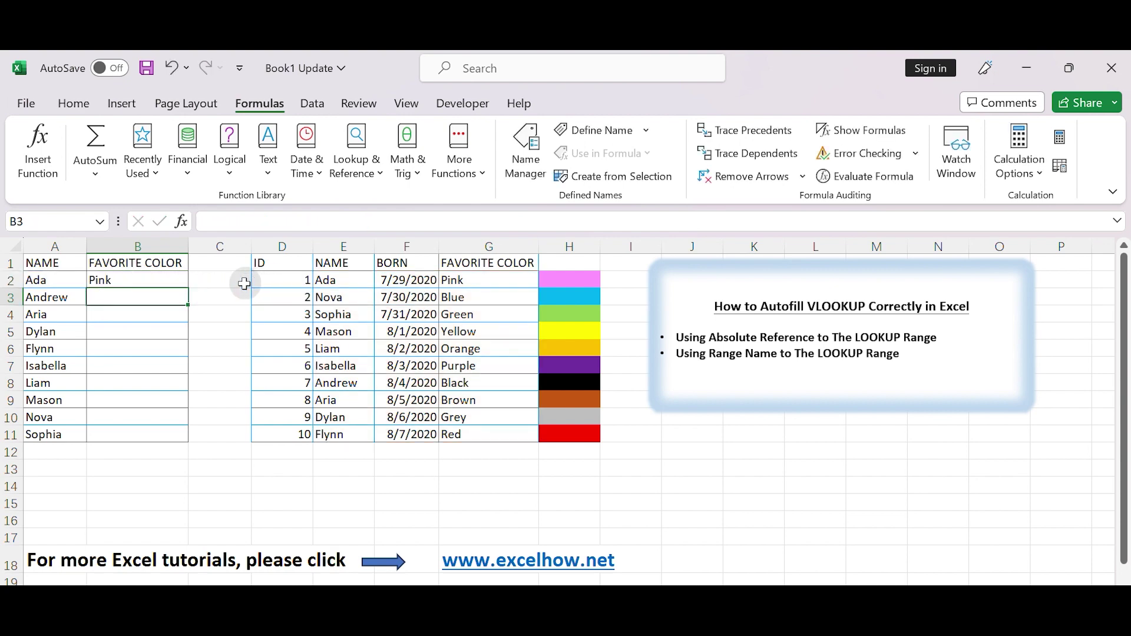
left_click(176, 281)
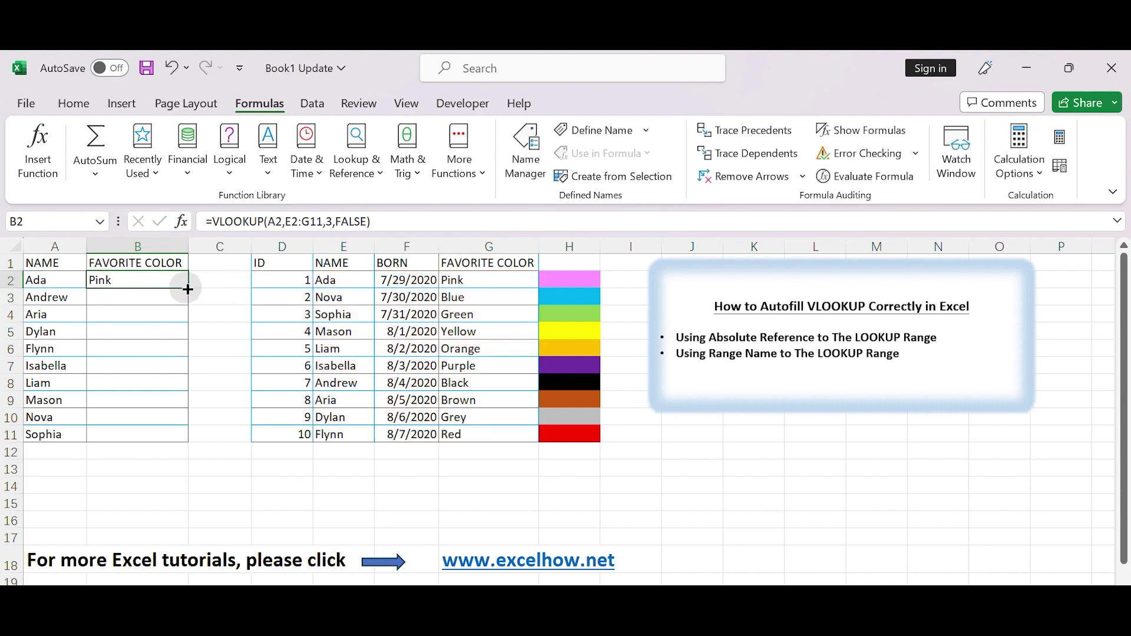
Fill B2's formula down to B11 and inspect the shifted lookup ranges in B8–B11.
double_click(187, 288)
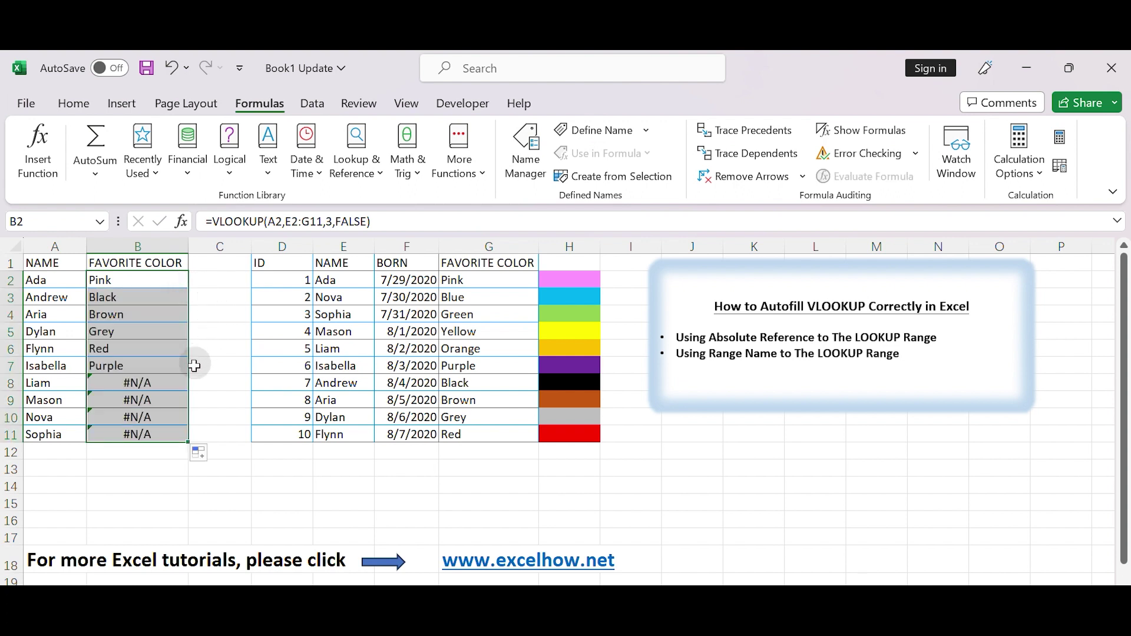
left_click(168, 380)
left_click(168, 398)
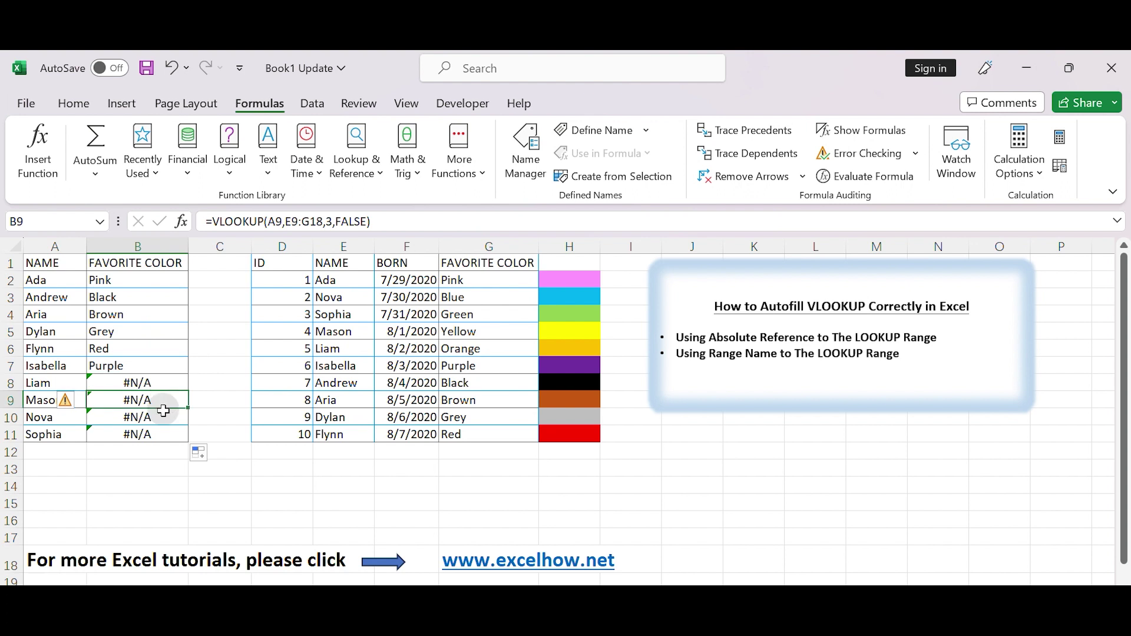
left_click(168, 416)
left_click(167, 433)
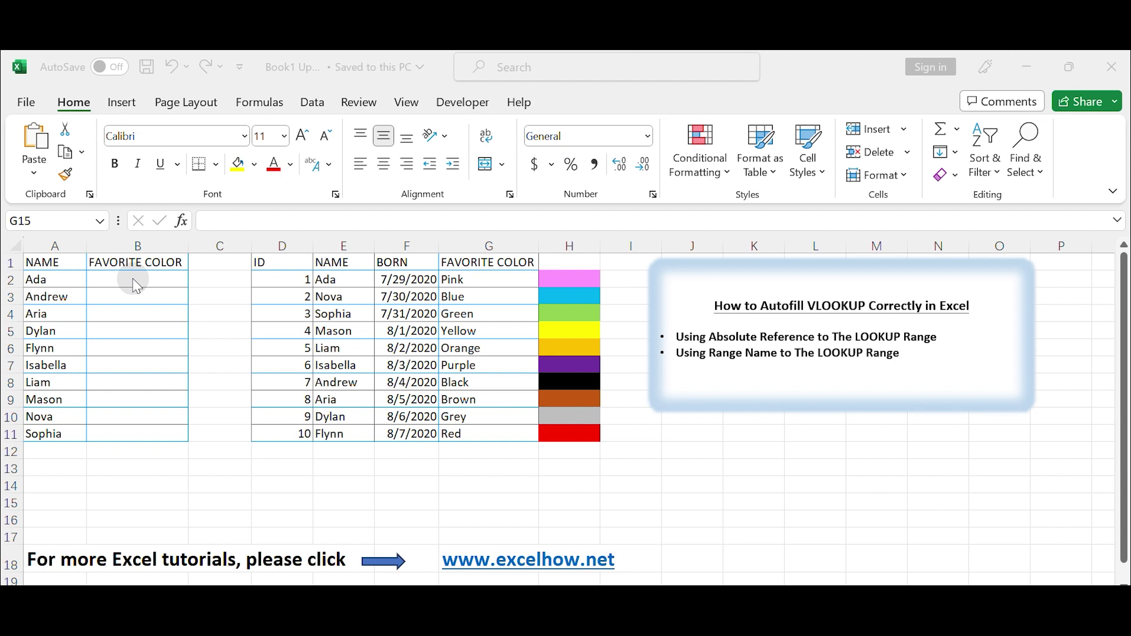
Highlight the names in column A and the lookup table D2:G11.
left_click(53, 280)
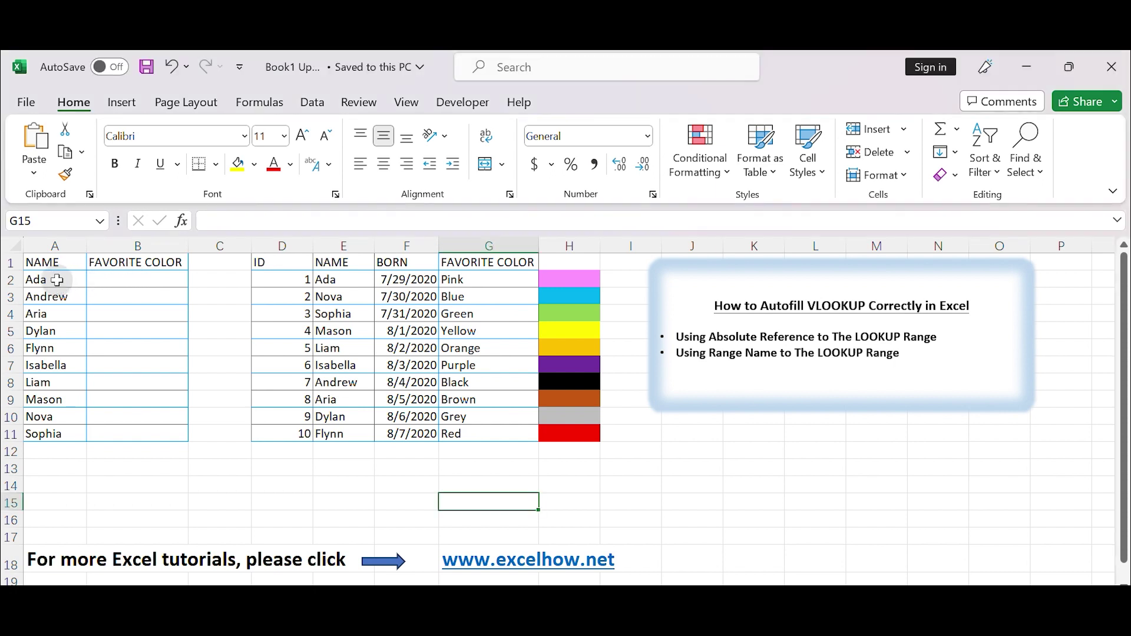
left_click_drag(53, 280, 54, 434)
left_click_drag(286, 281, 491, 434)
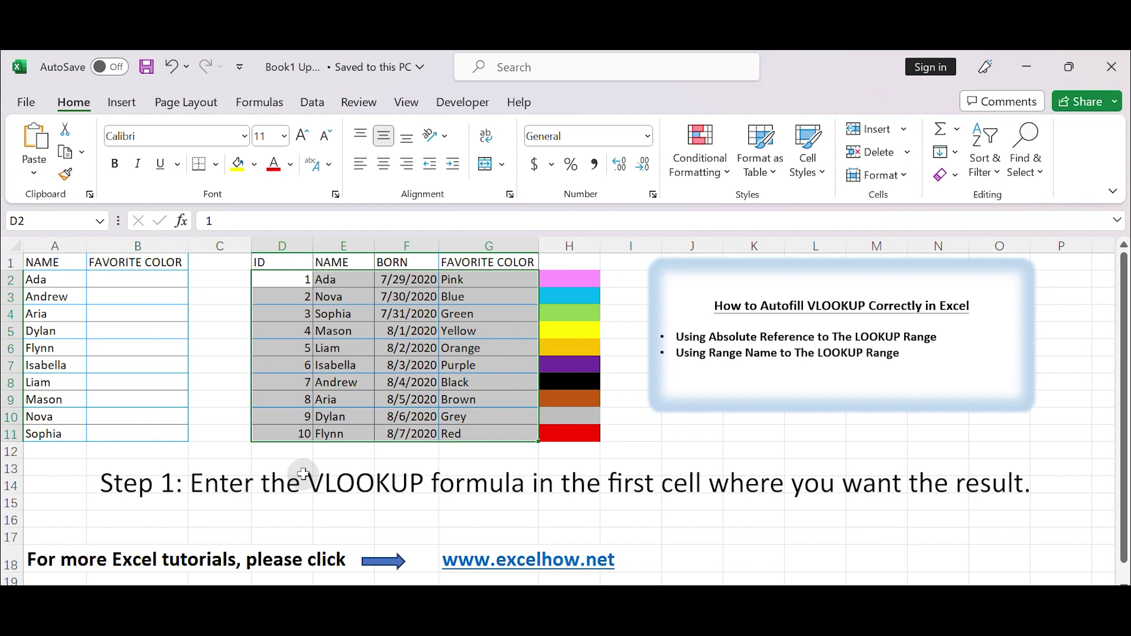
Point out the NAME lookup values and the FAVORITE COLOR column to return.
left_click(145, 279)
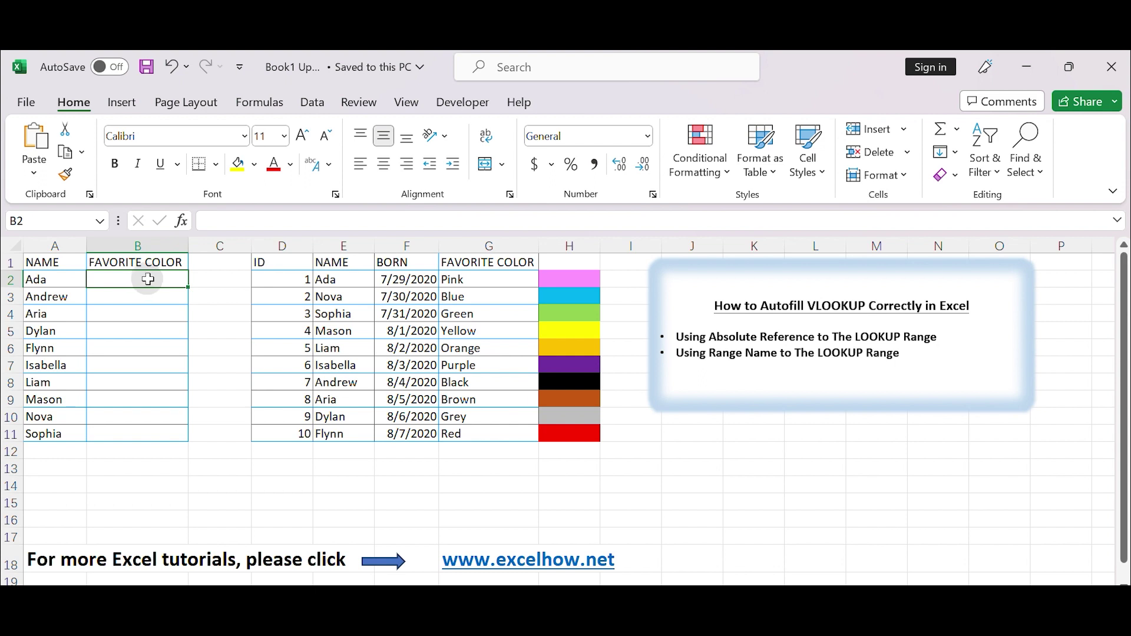
left_click(472, 239)
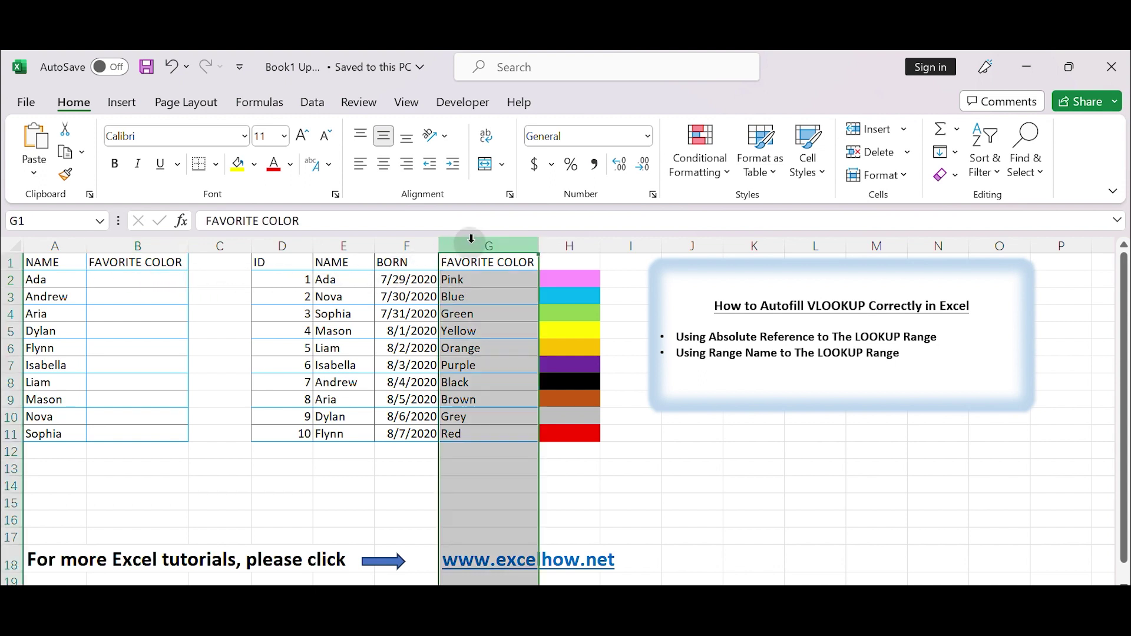
left_click(56, 241)
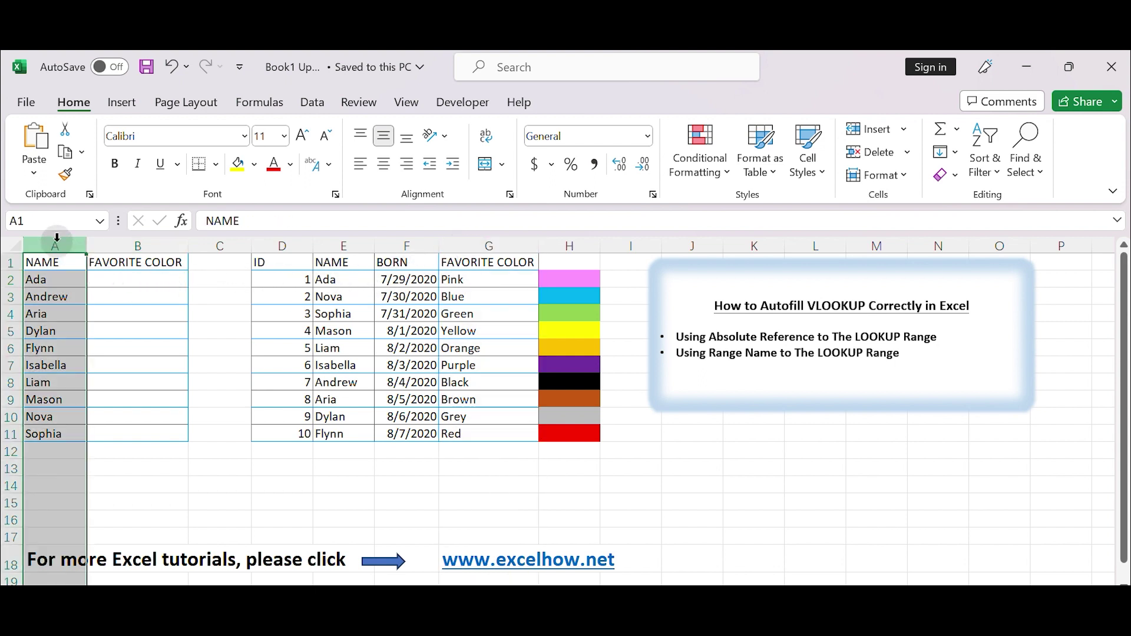
Enter =VLOOKUP(A2,E2:G11,3,FALSE) in B2, returning Pink for Ada.
left_click(129, 276)
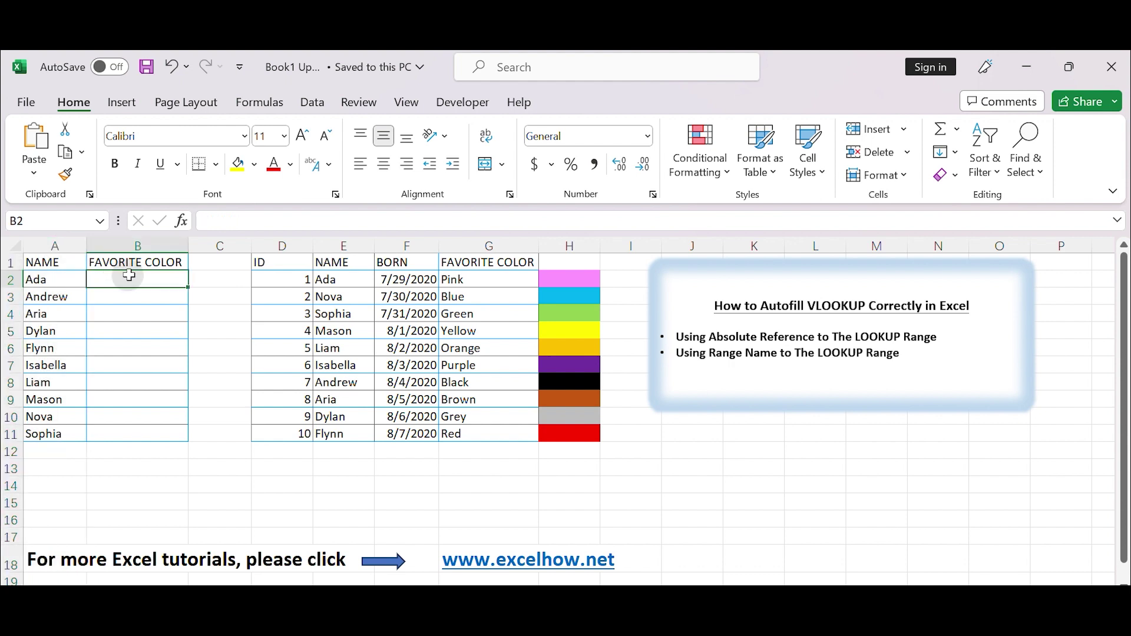
type("=vl")
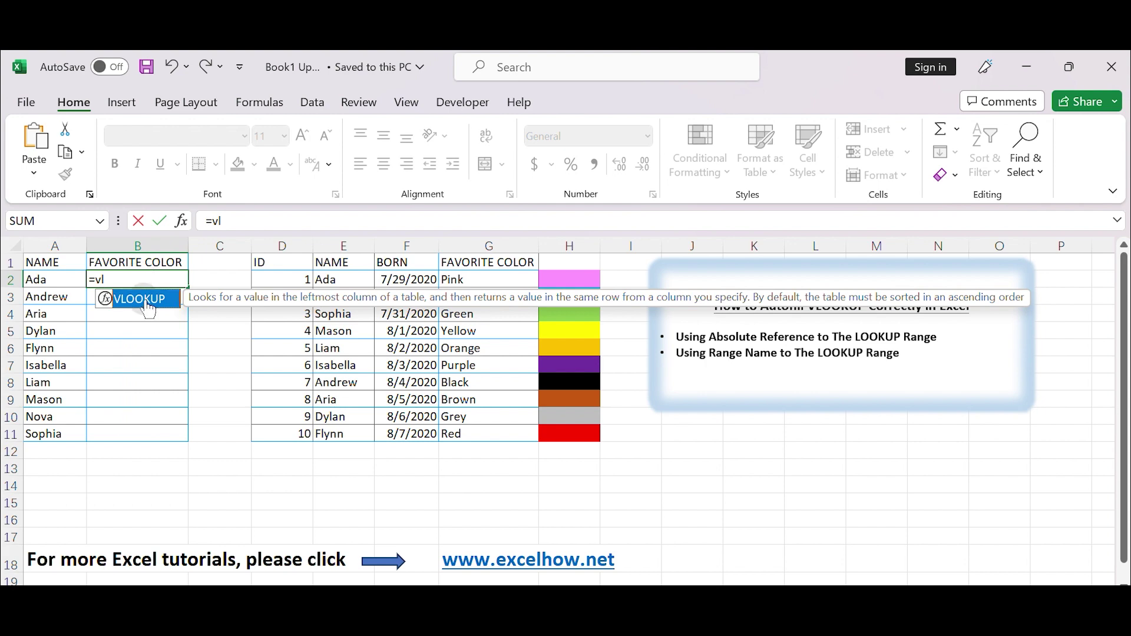
double_click(144, 298)
left_click(74, 287)
type(",")
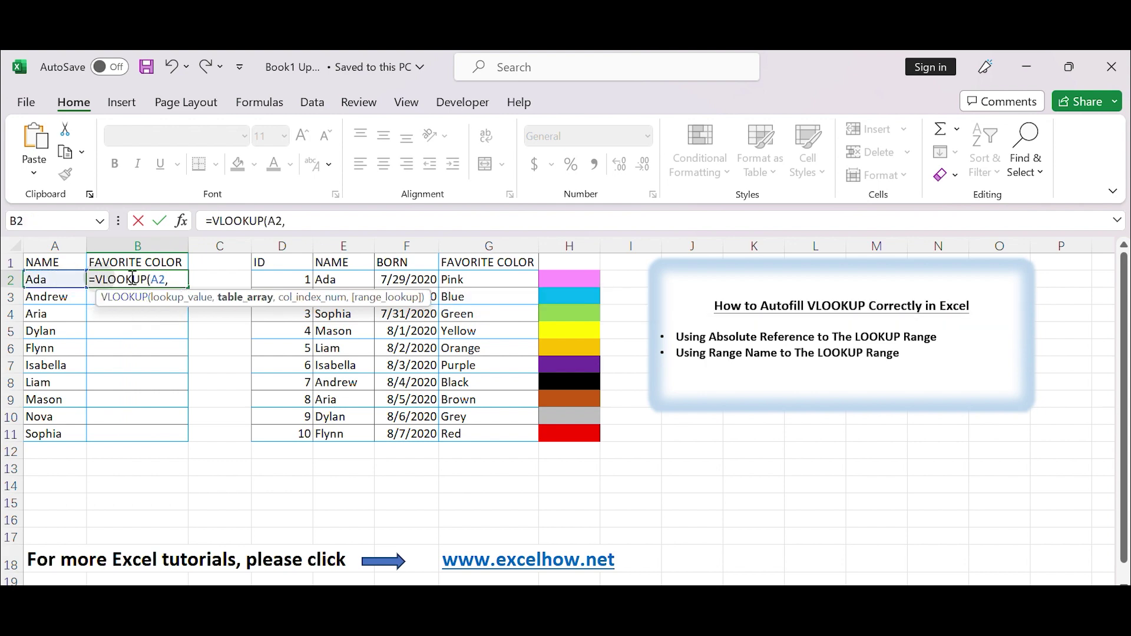
left_click_drag(318, 279, 467, 429)
type(",3")
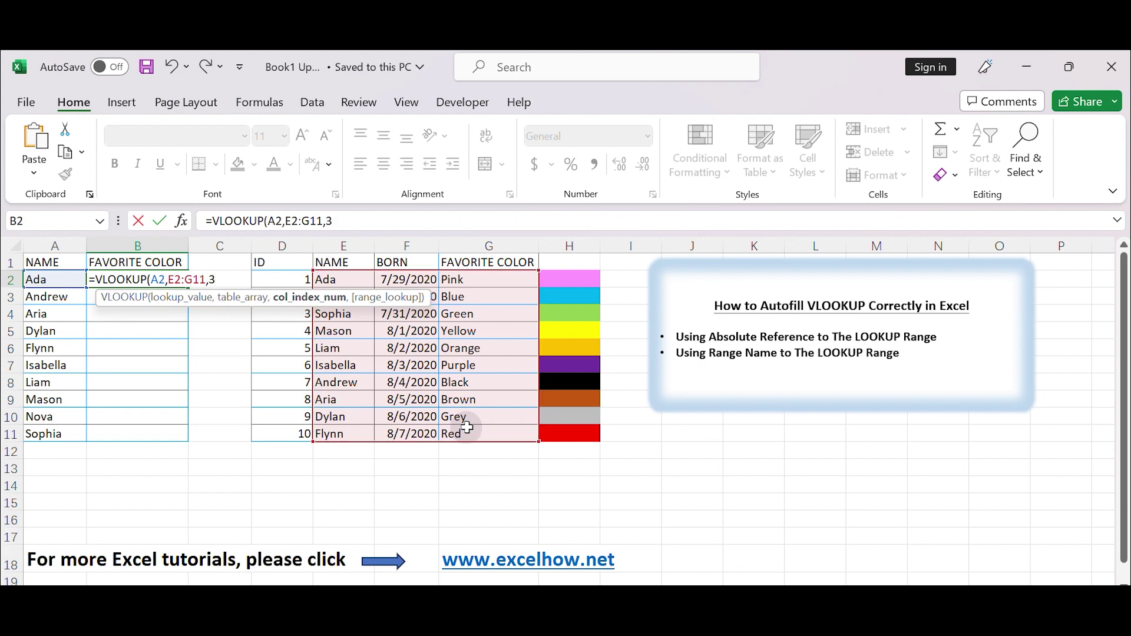
type(",")
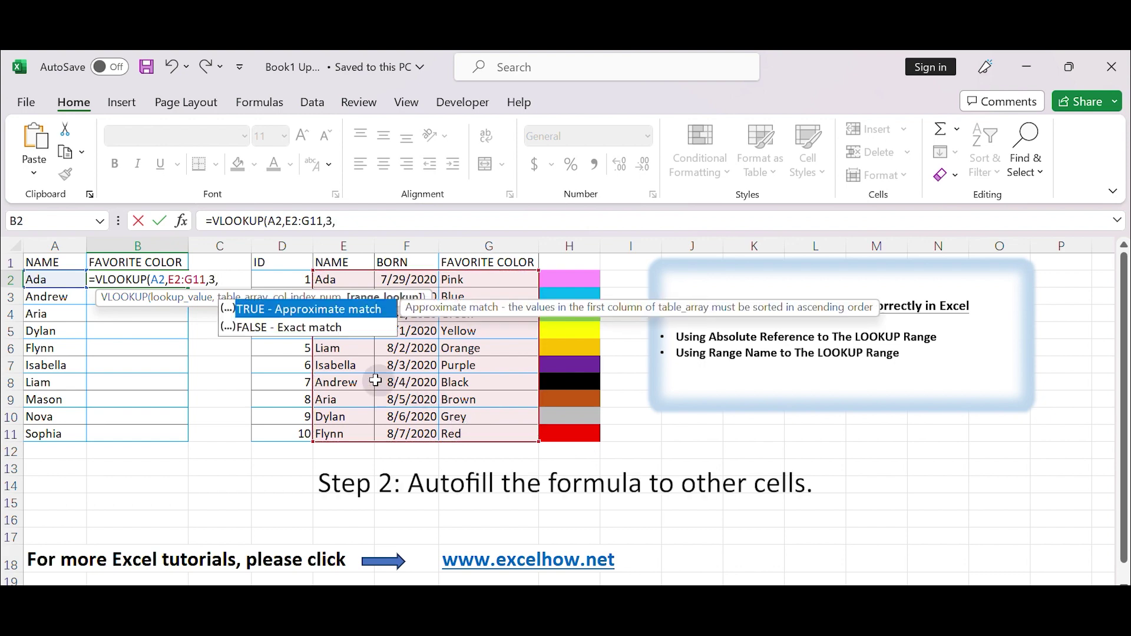
double_click(313, 327)
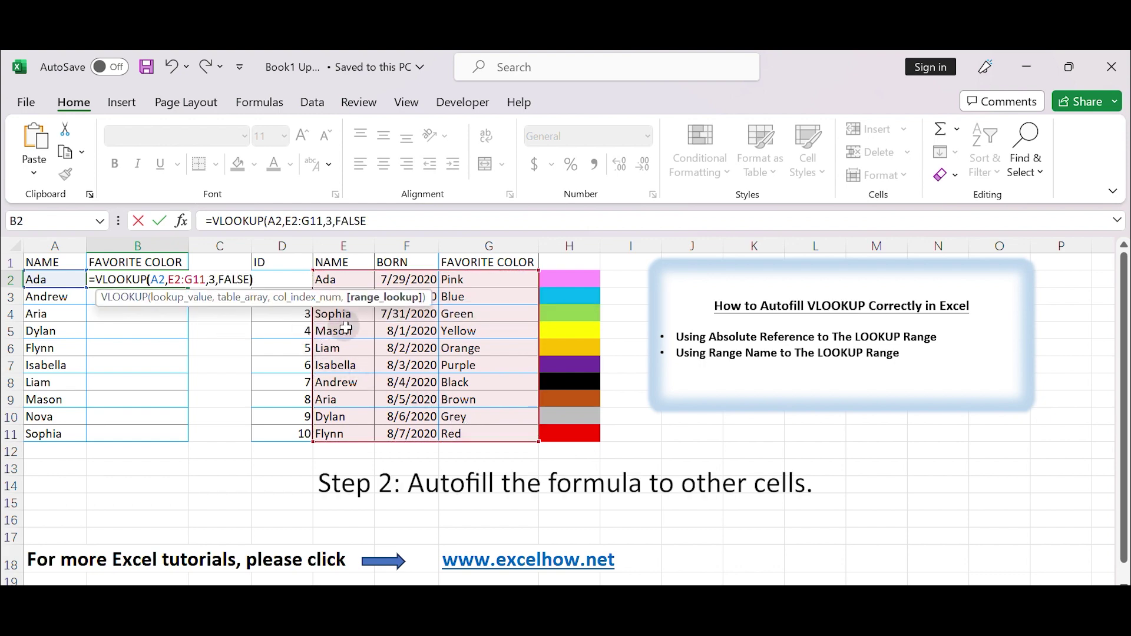
key("Return")
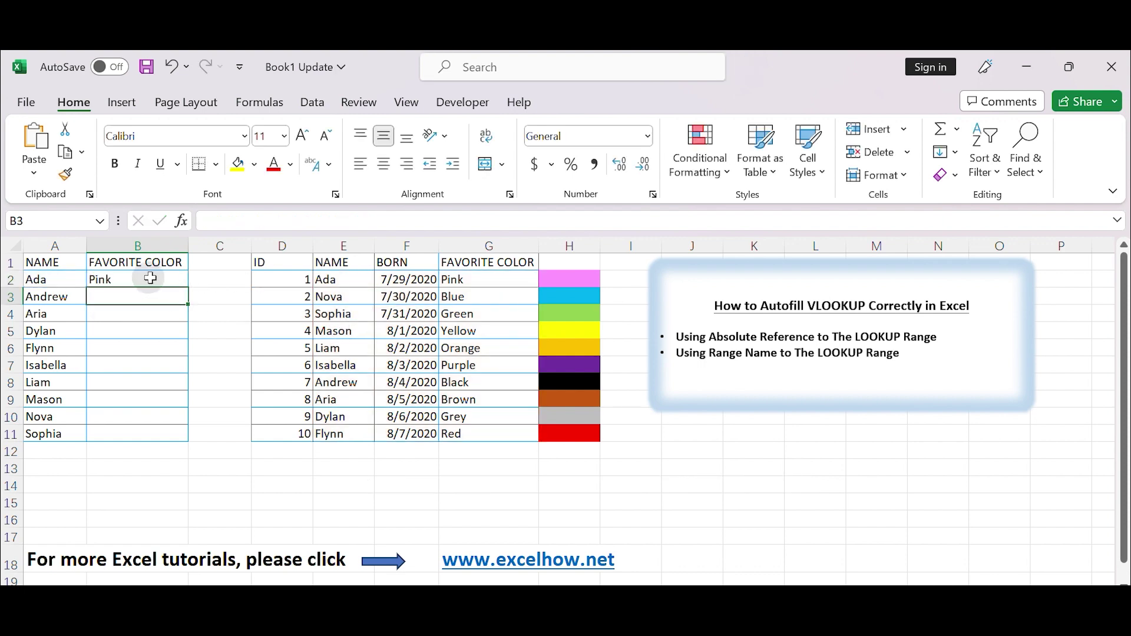
Fill B2's VLOOKUP down to B11 and review the formulas in B2–B4.
left_click(151, 278)
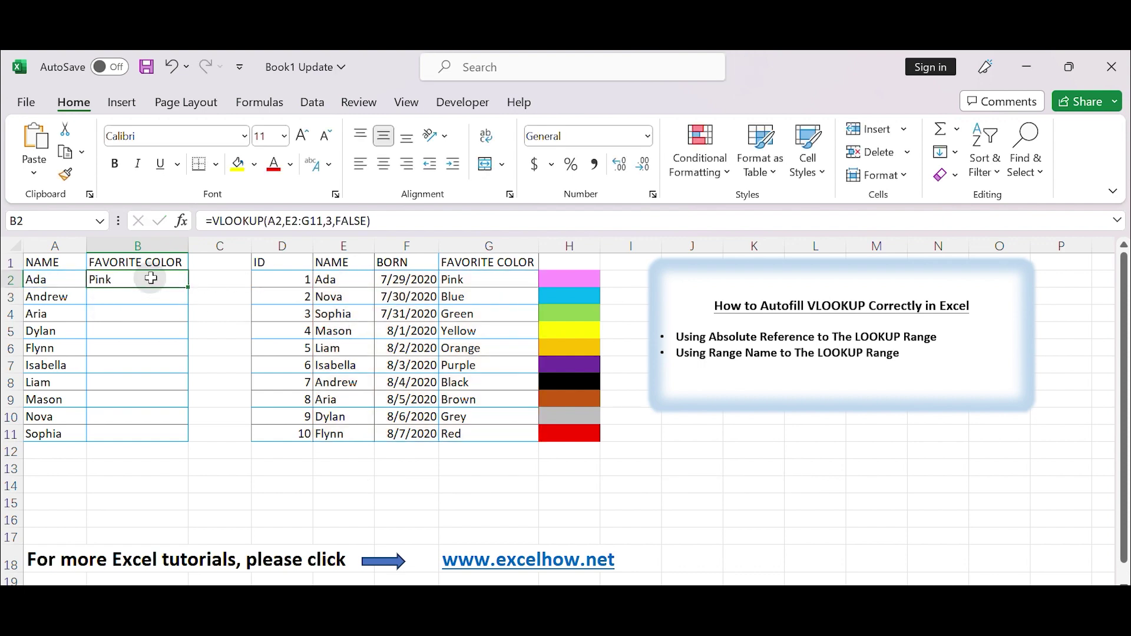
double_click(188, 289)
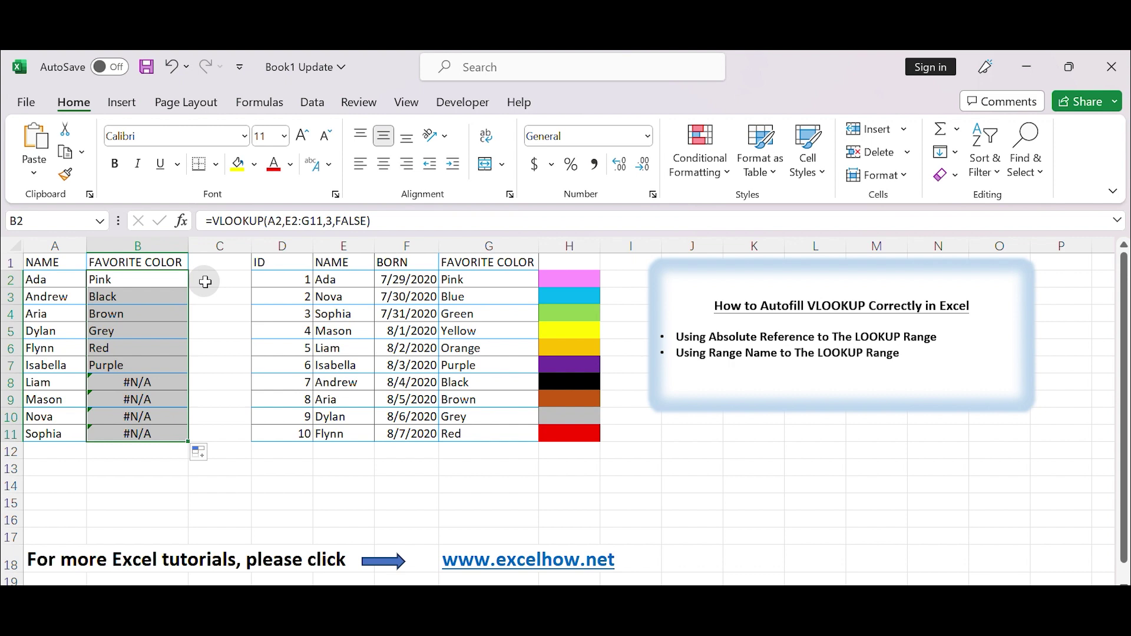
left_click(154, 282)
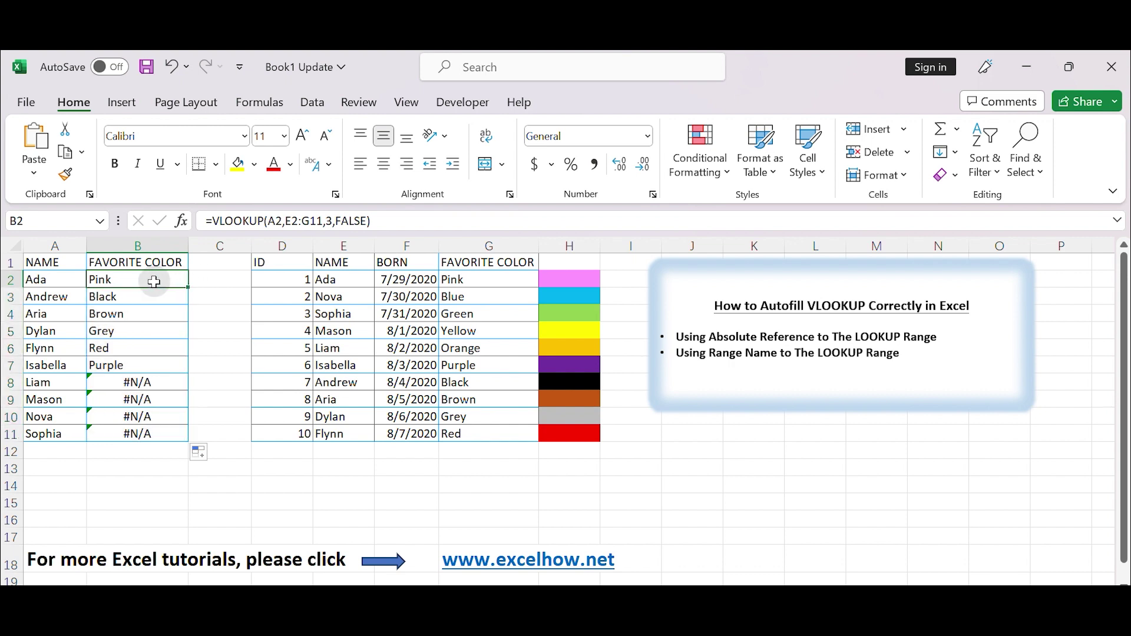
left_click(154, 296)
left_click(150, 316)
left_click(145, 282)
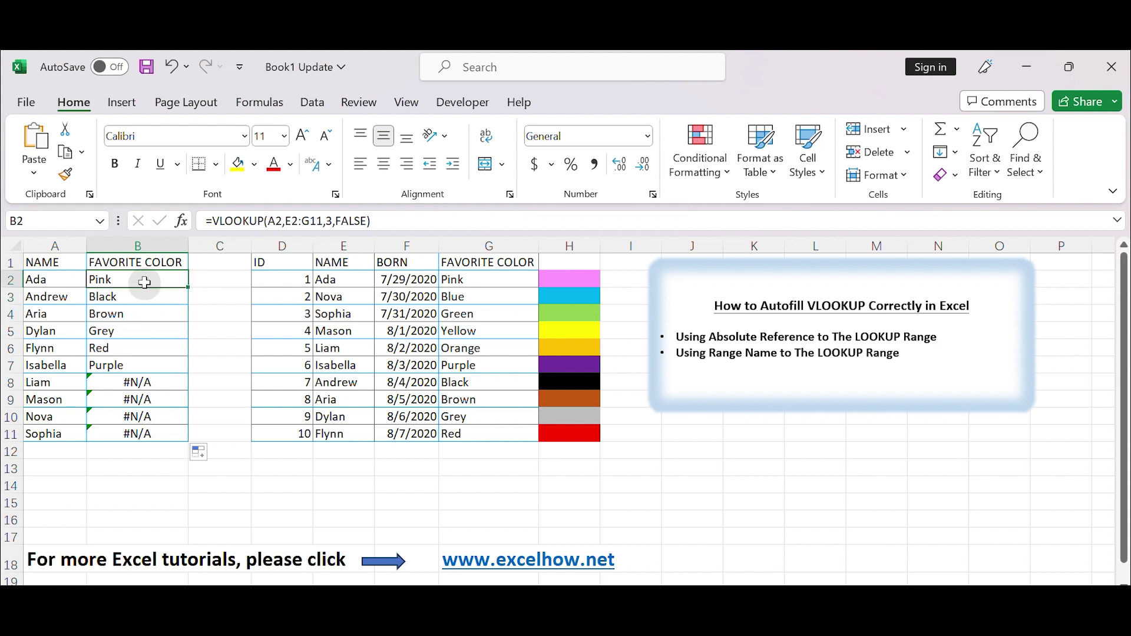
left_click(140, 301)
double_click(141, 299)
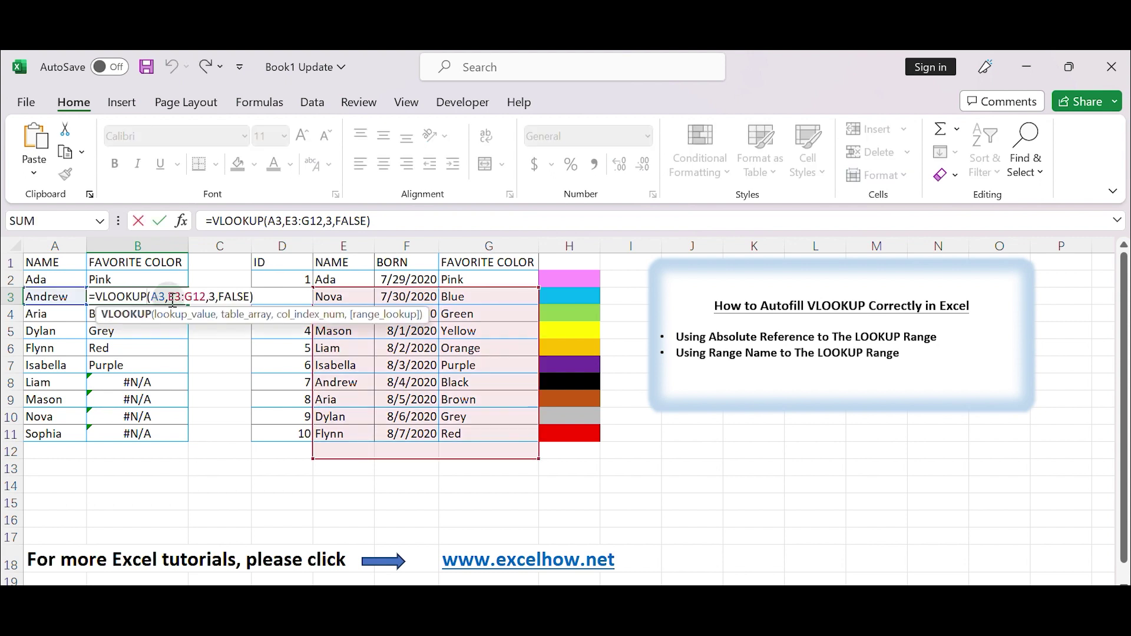
left_click(197, 299)
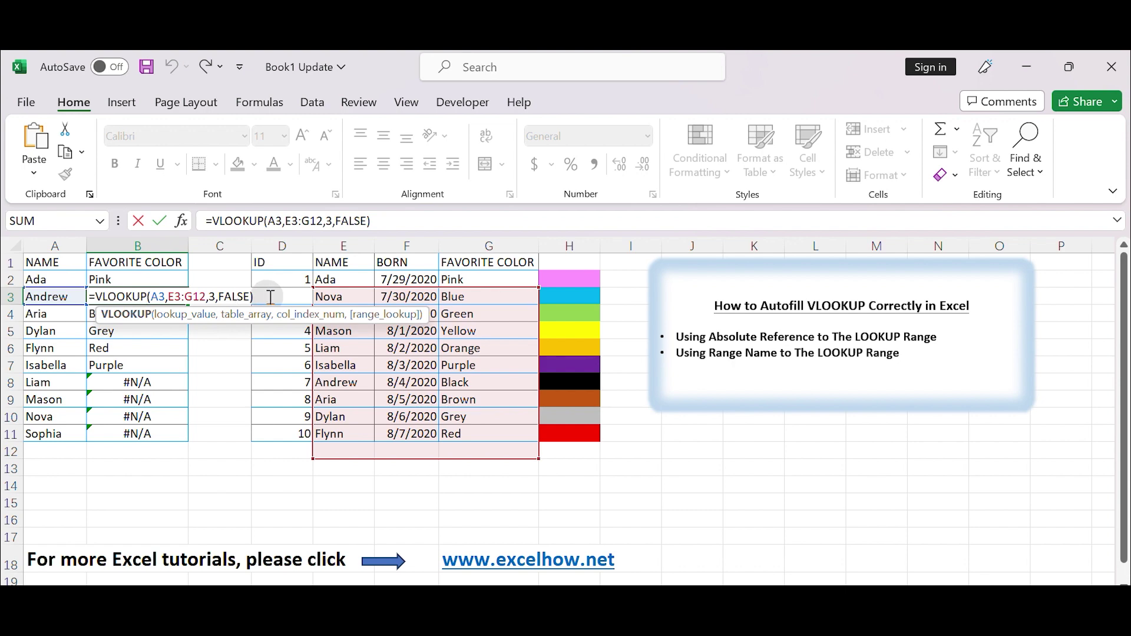
key("Return")
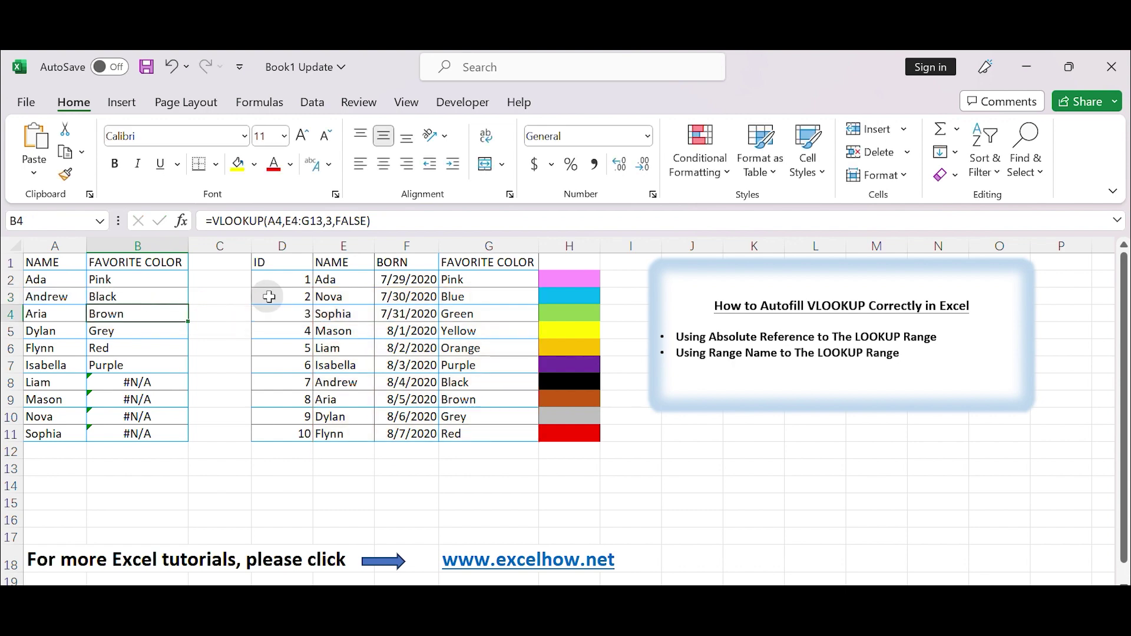
double_click(164, 314)
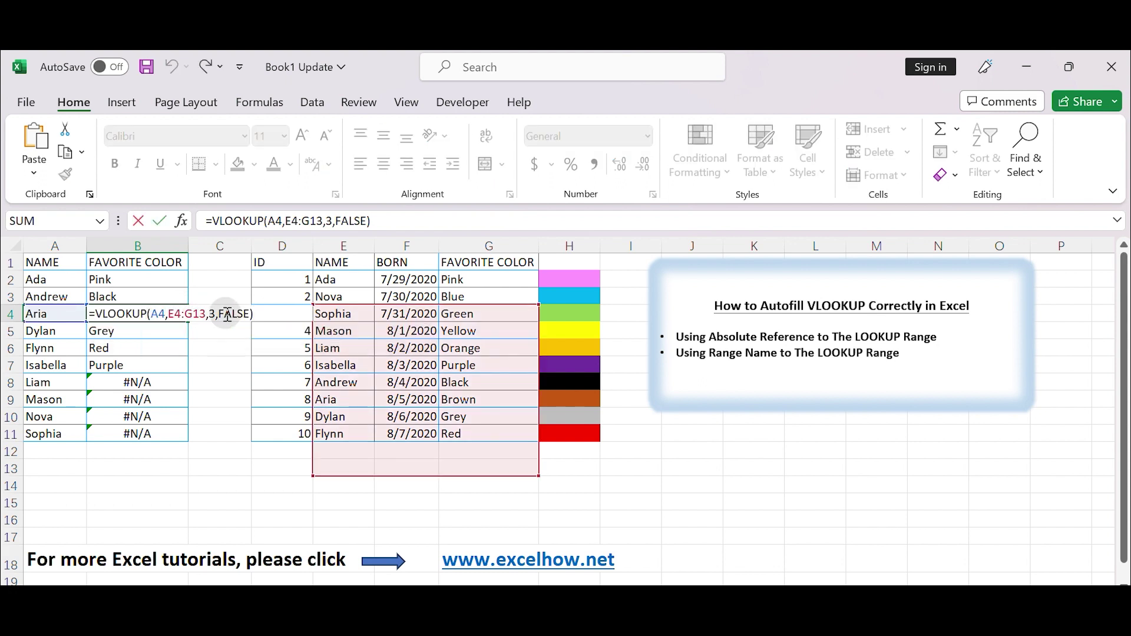
key("Return")
double_click(160, 348)
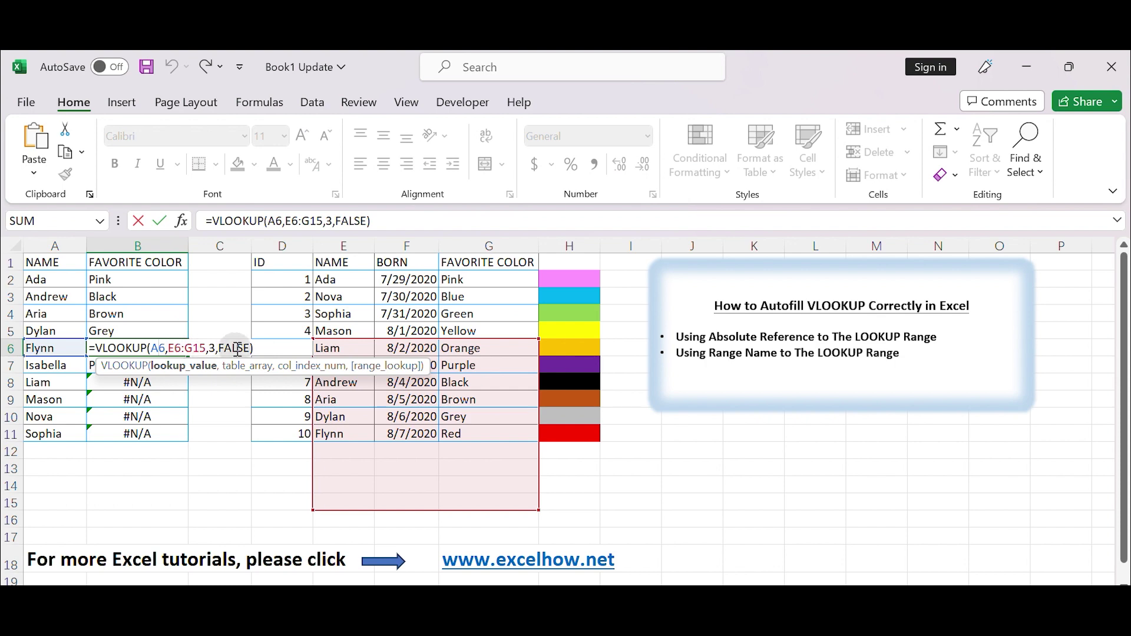
key("Return")
left_click(56, 295)
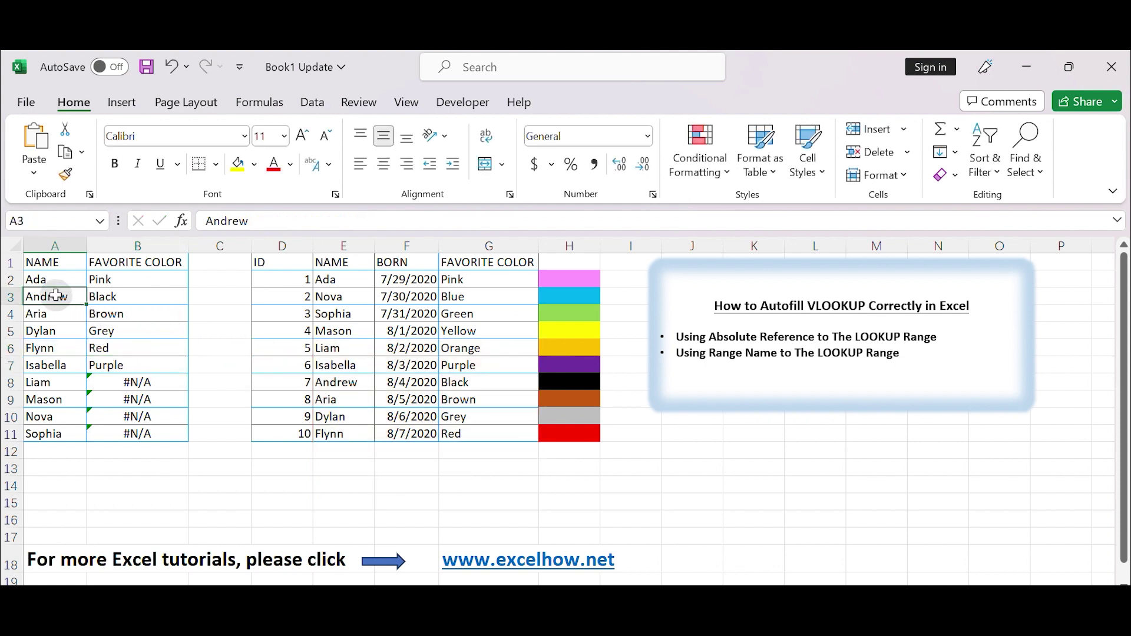
left_click(154, 296)
double_click(157, 296)
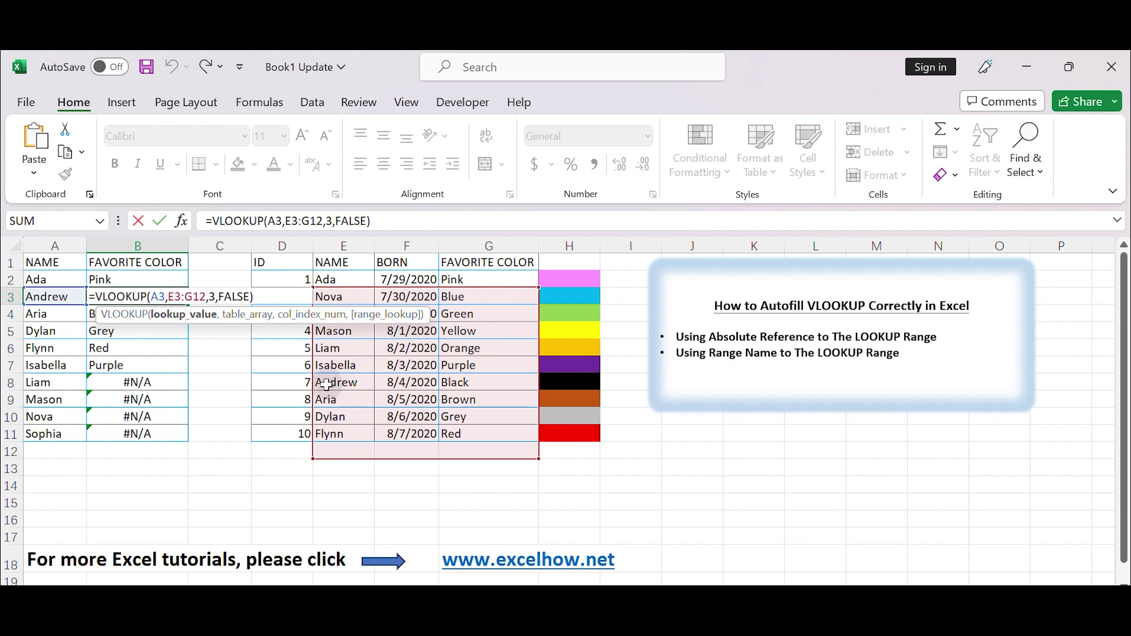
key("Return")
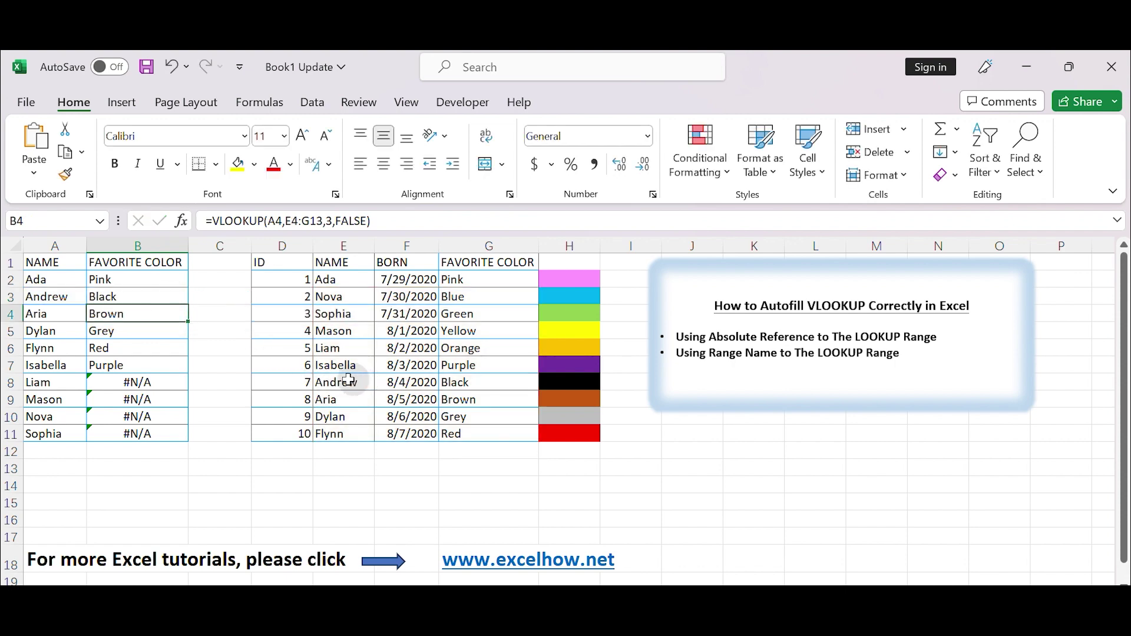
left_click(171, 381)
double_click(174, 382)
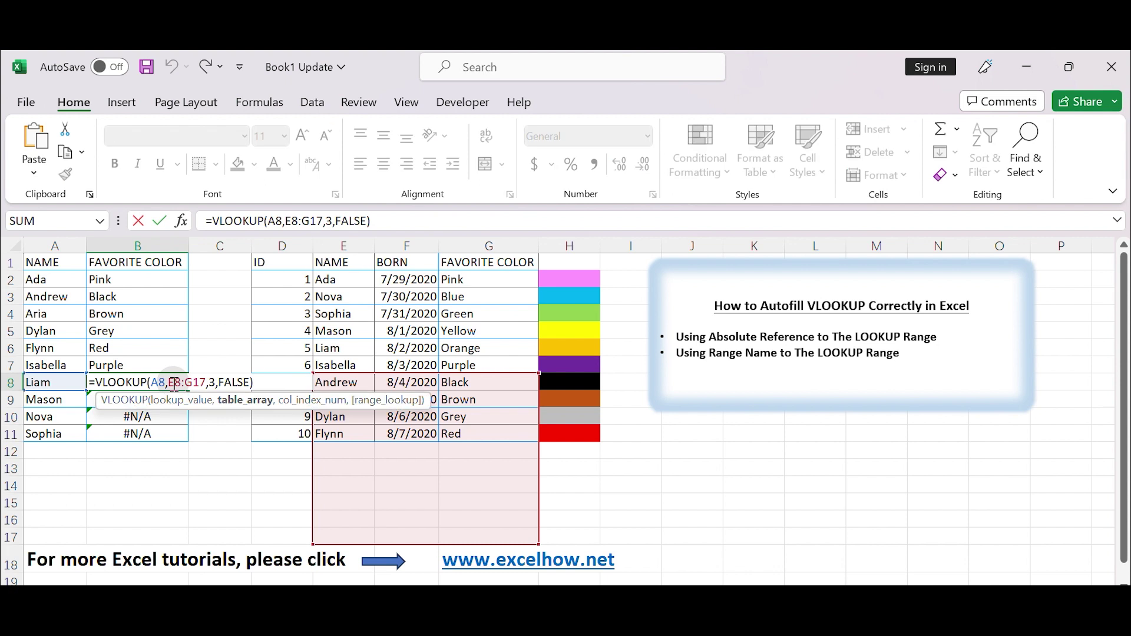
left_click(260, 383)
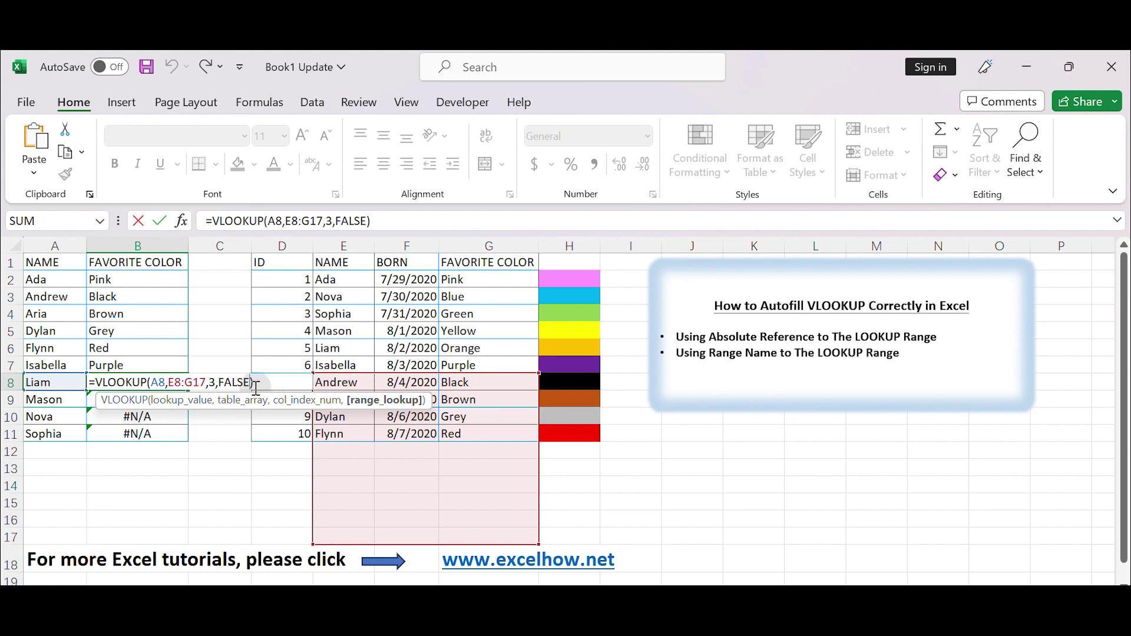
key("Return")
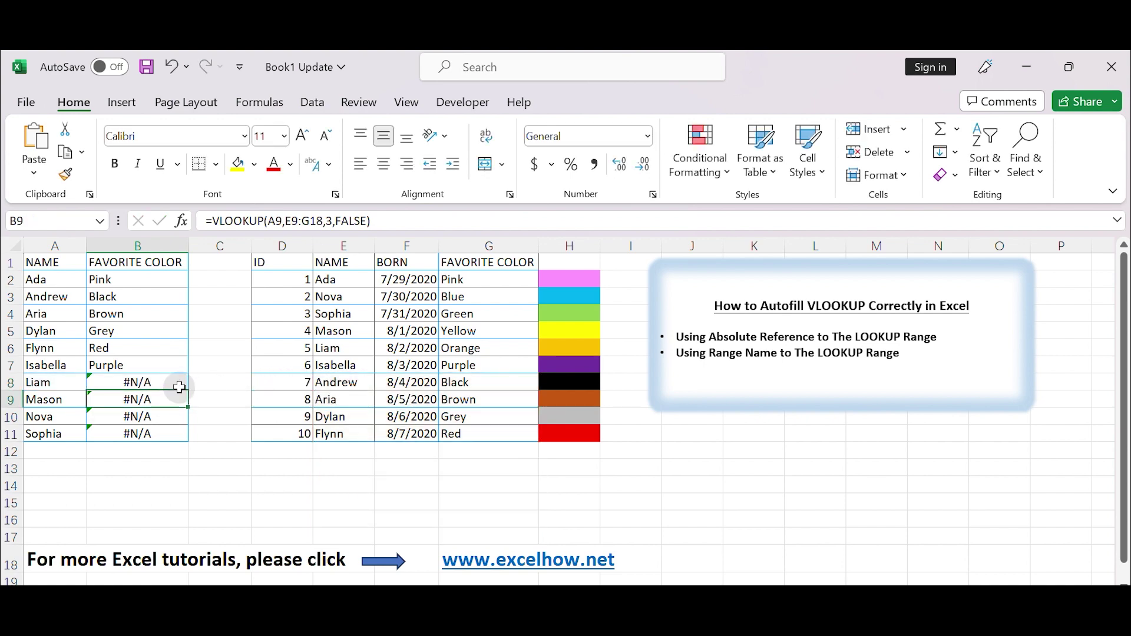
left_click(169, 284)
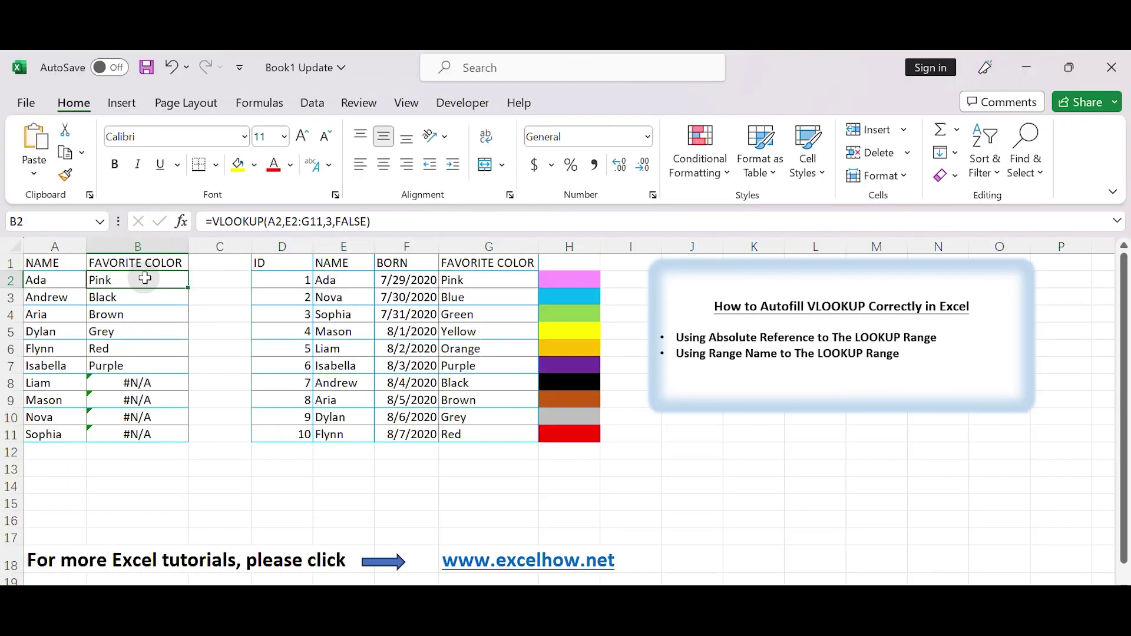
Change B2's lookup range from E2:G11 to the absolute $E$2:$G$11.
double_click(147, 280)
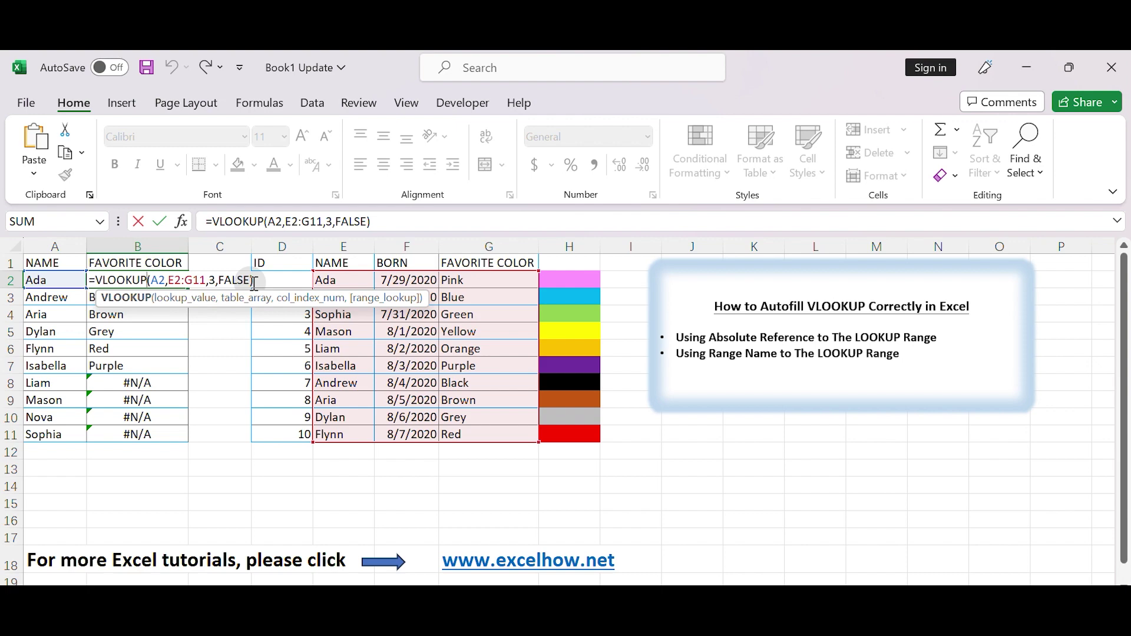
left_click(169, 280)
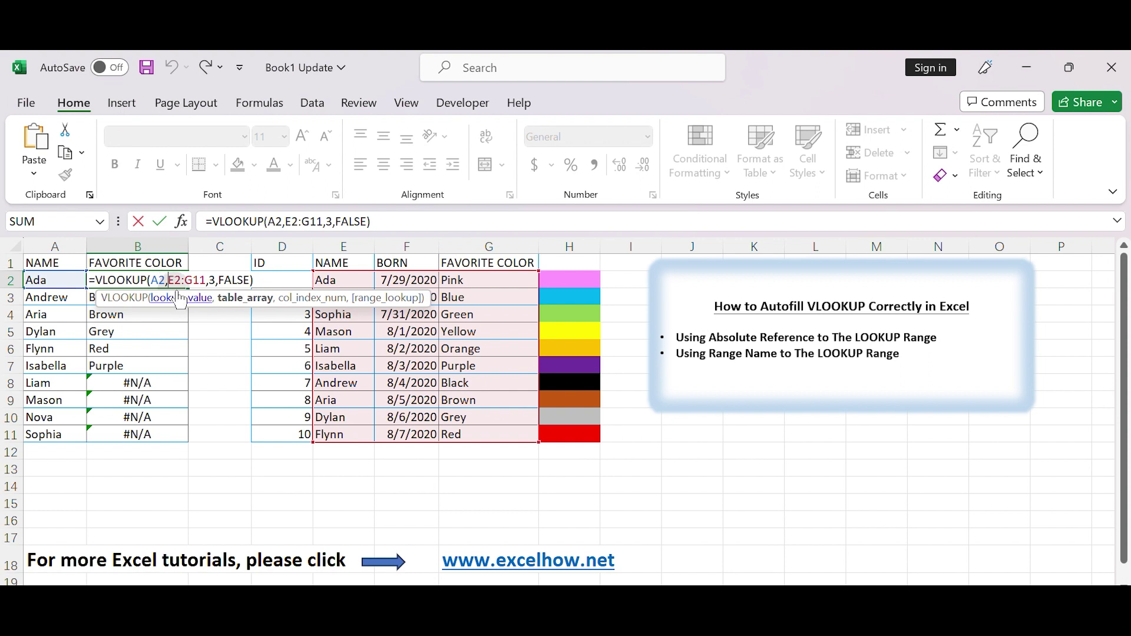
type("$")
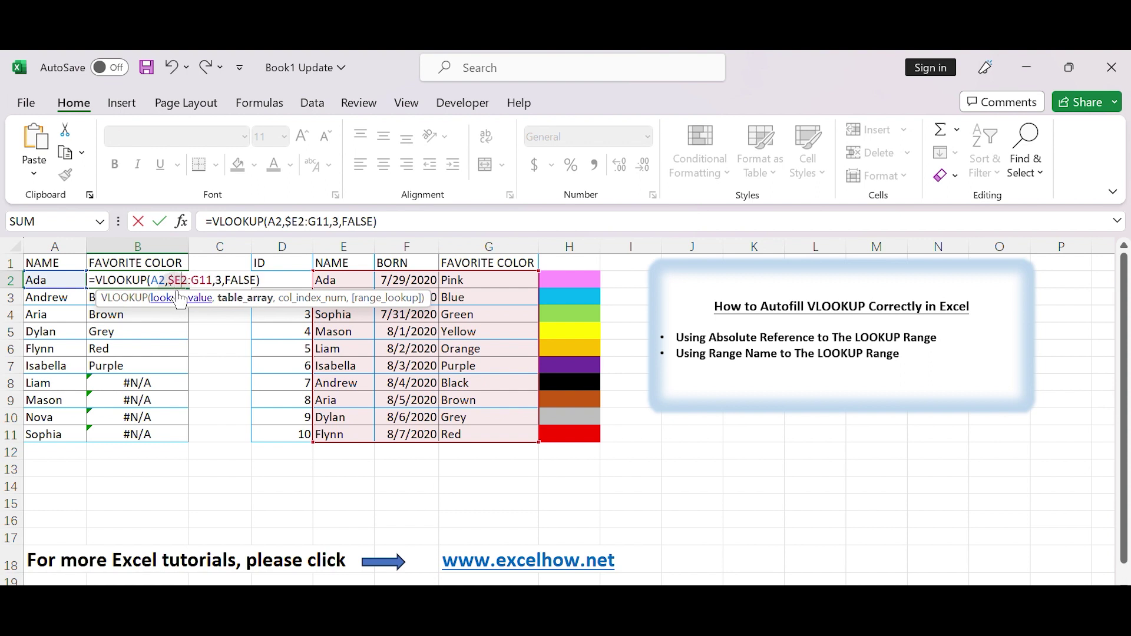
key("Right")
type("$E")
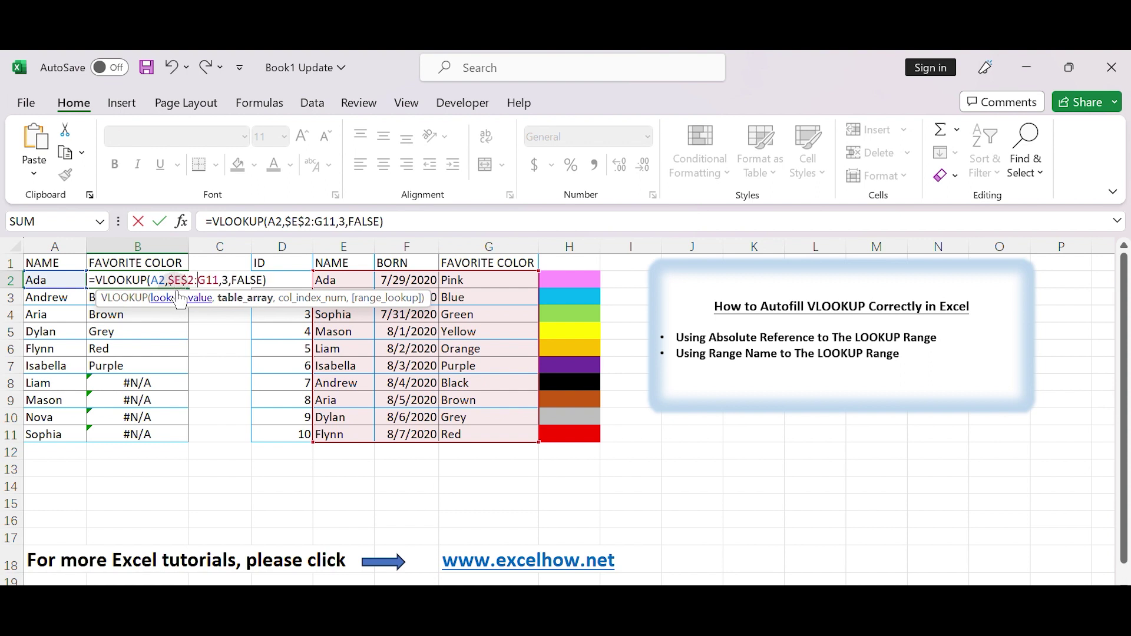
type("$2:$G$")
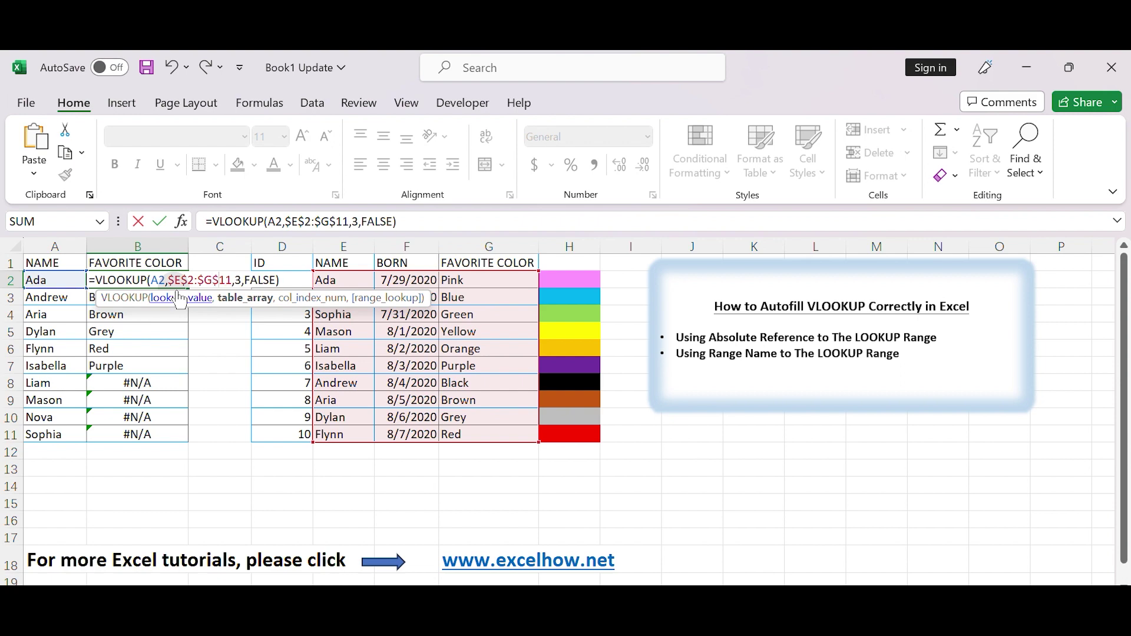
key("Return")
left_click(174, 281)
double_click(189, 288)
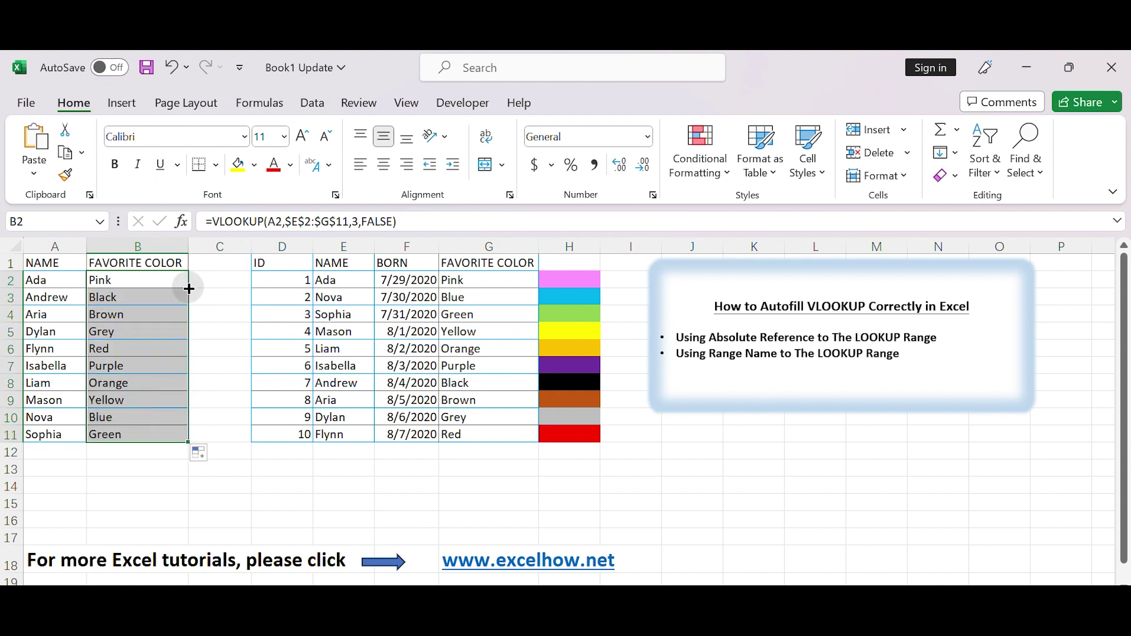
left_click(164, 279)
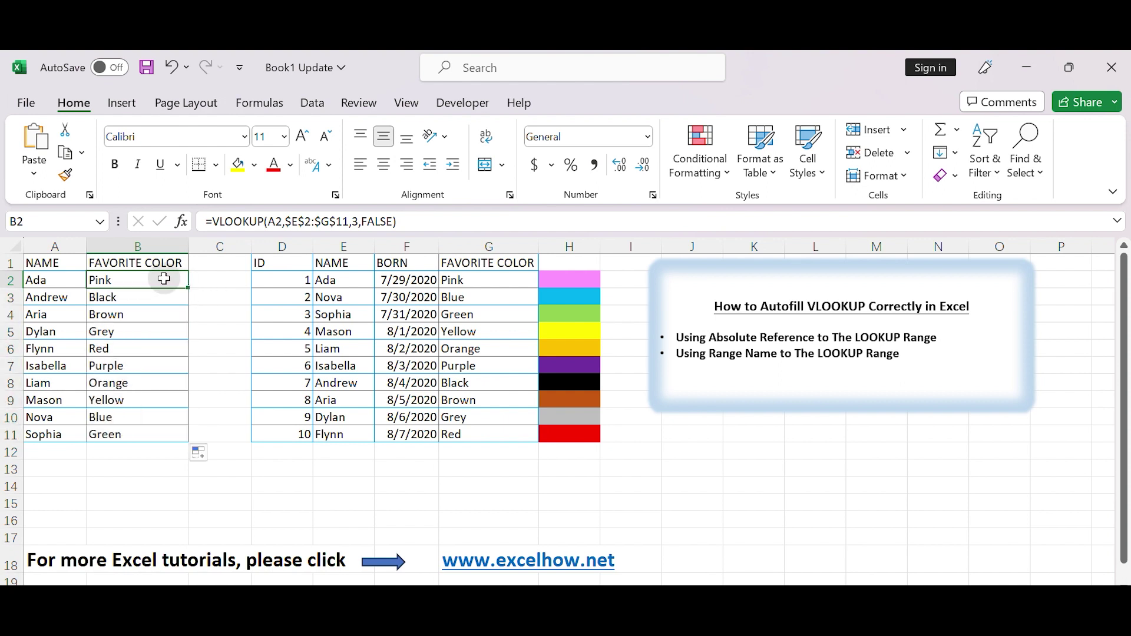
double_click(164, 279)
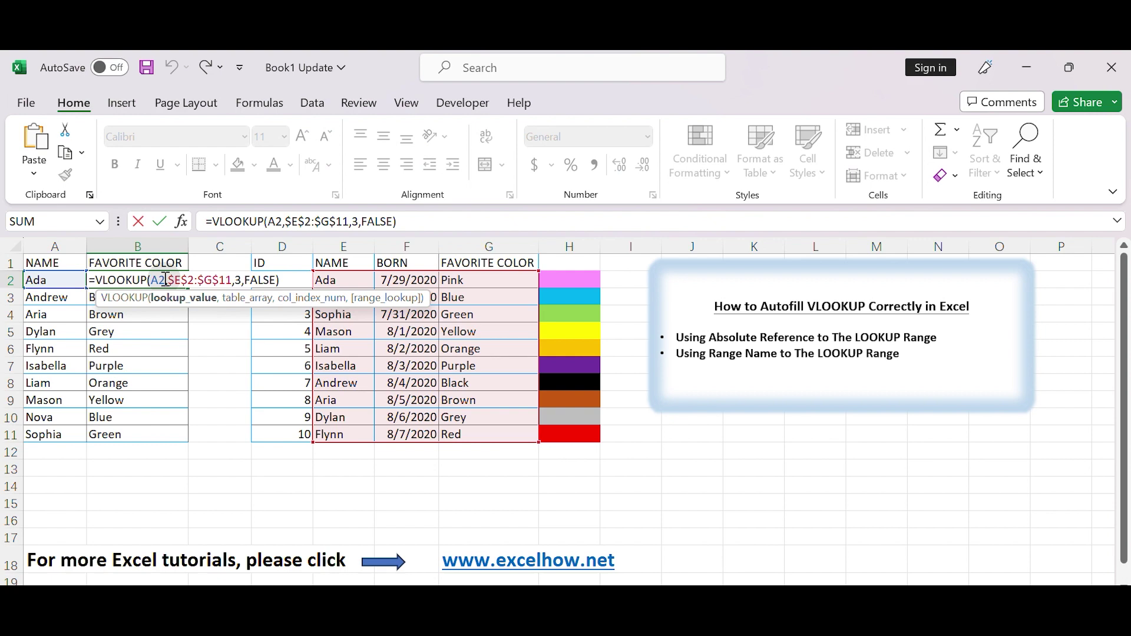
key("Return")
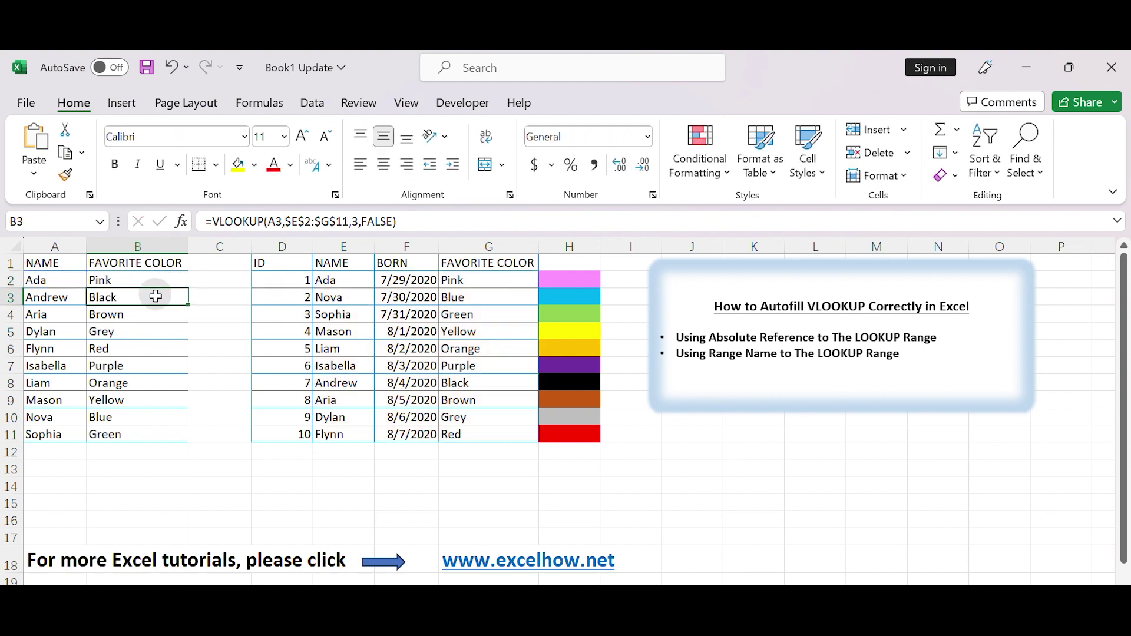
double_click(156, 297)
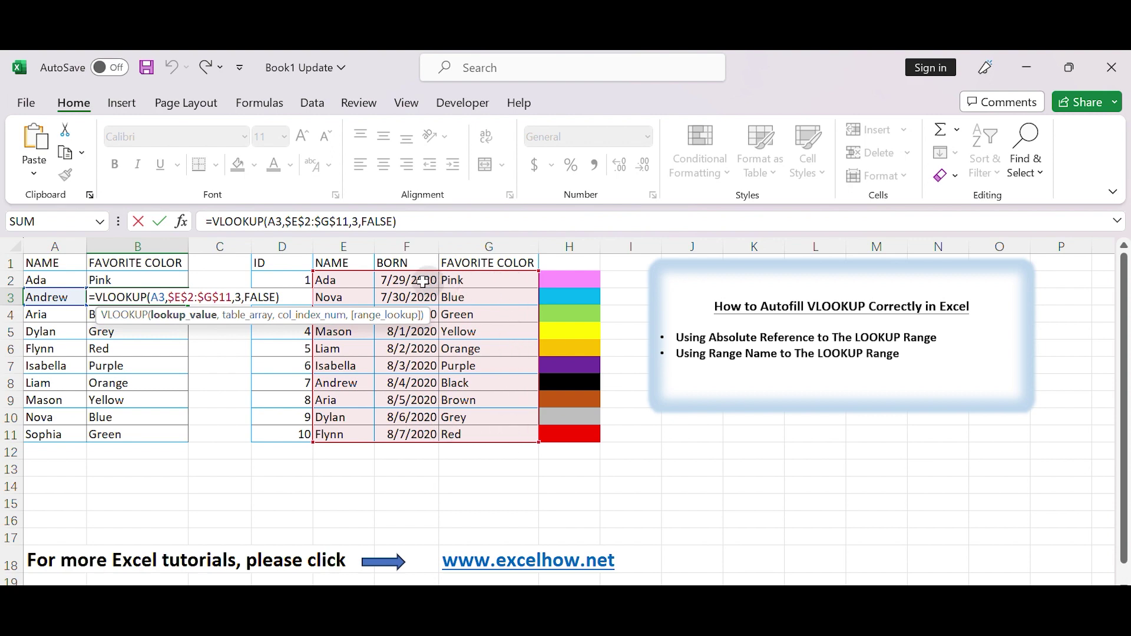
key("Return")
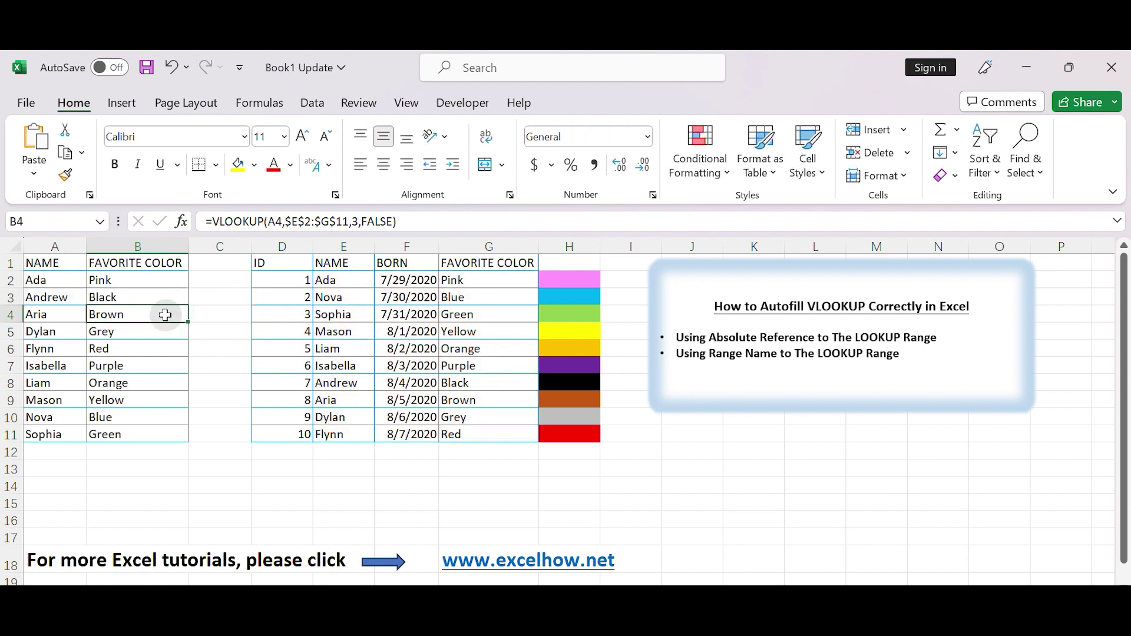
double_click(165, 314)
key("Return")
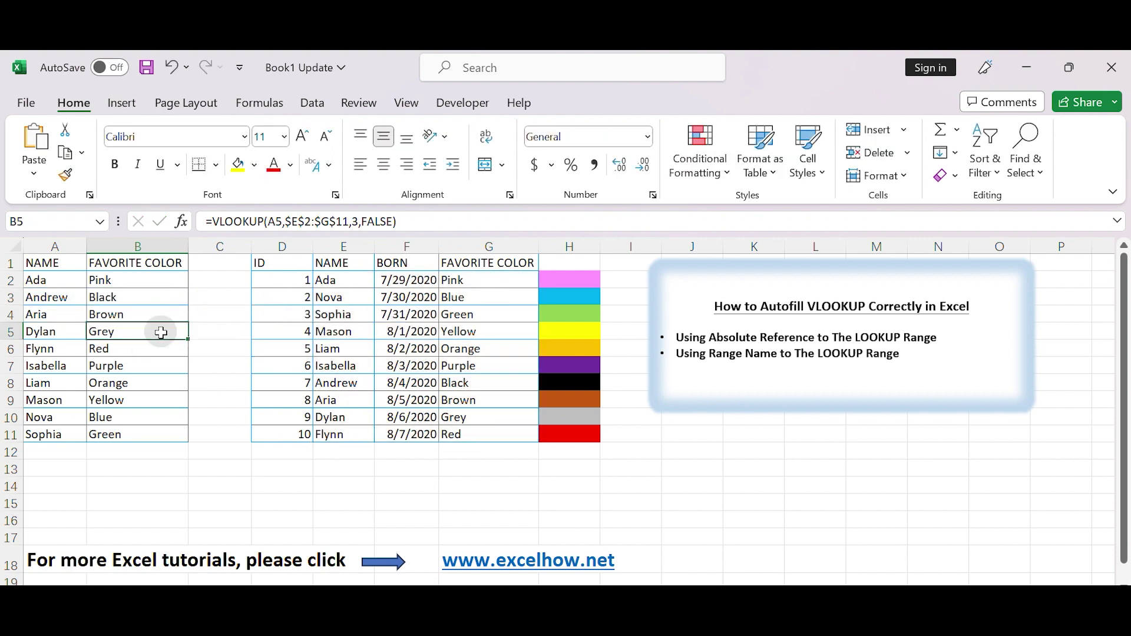
double_click(159, 331)
key("Return")
left_click(154, 434)
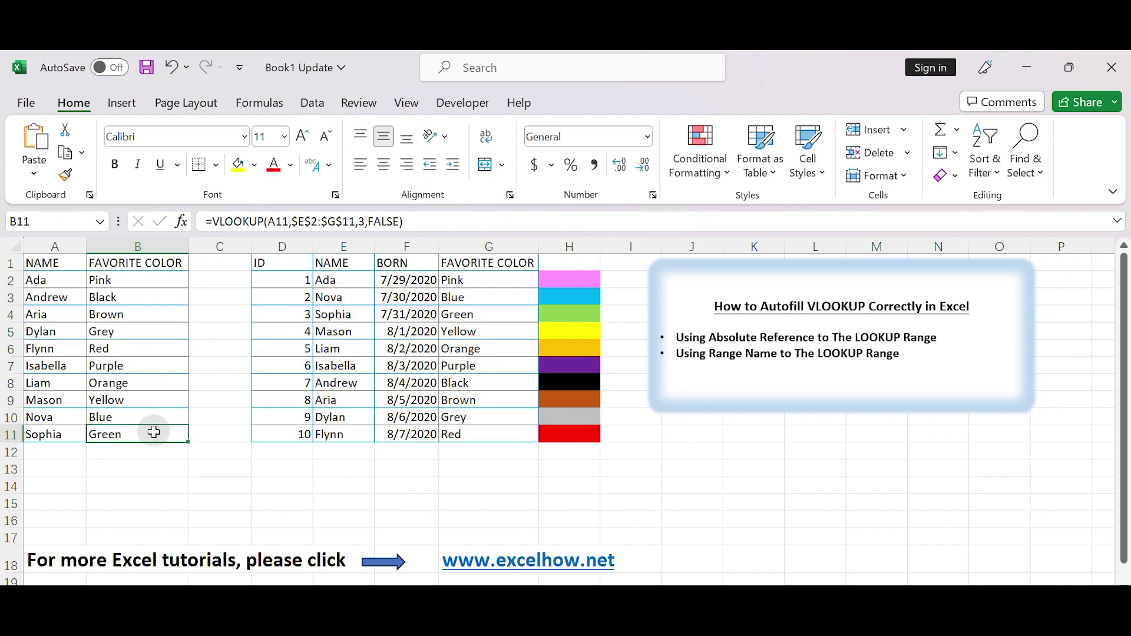
double_click(155, 434)
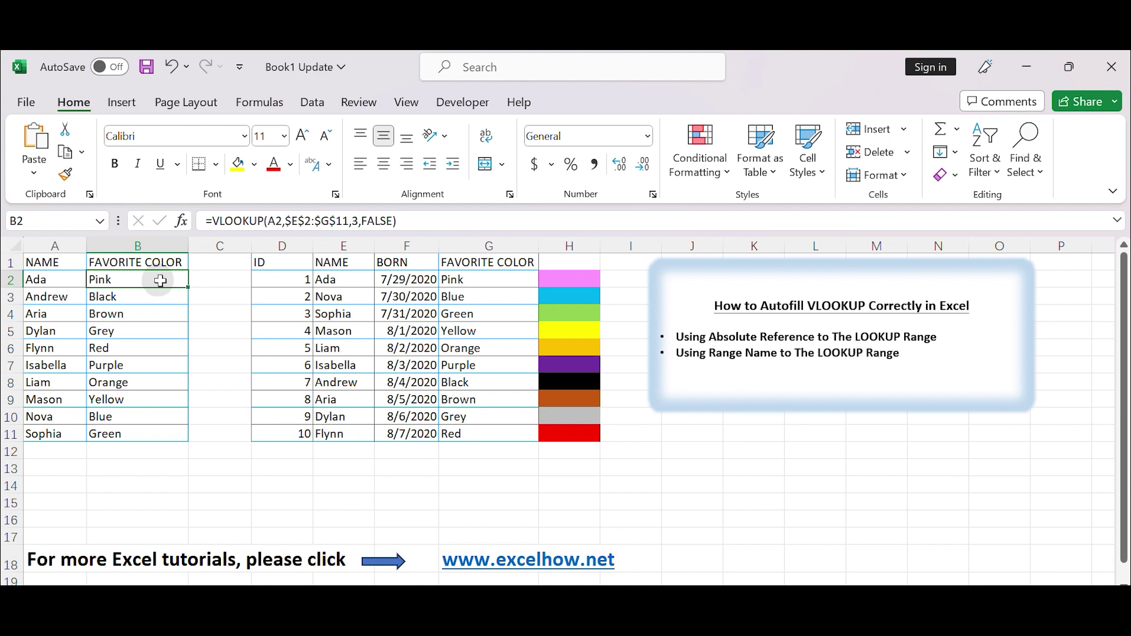
Select E2:G11 and name it 'information' via the Name Box.
left_click(333, 281)
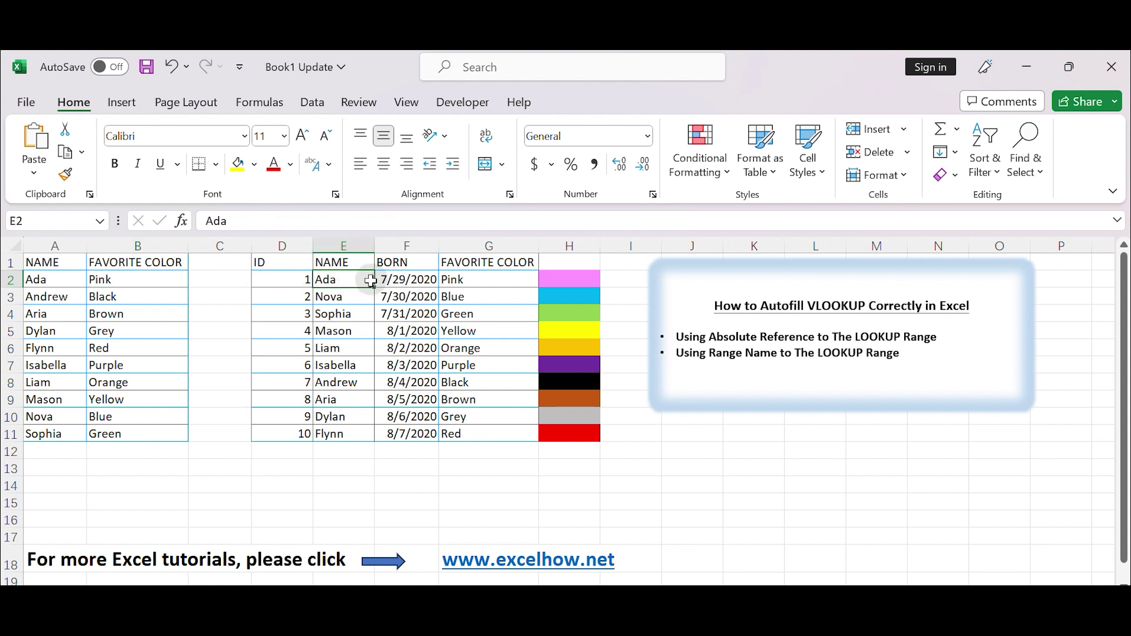
left_click_drag(356, 278, 360, 435)
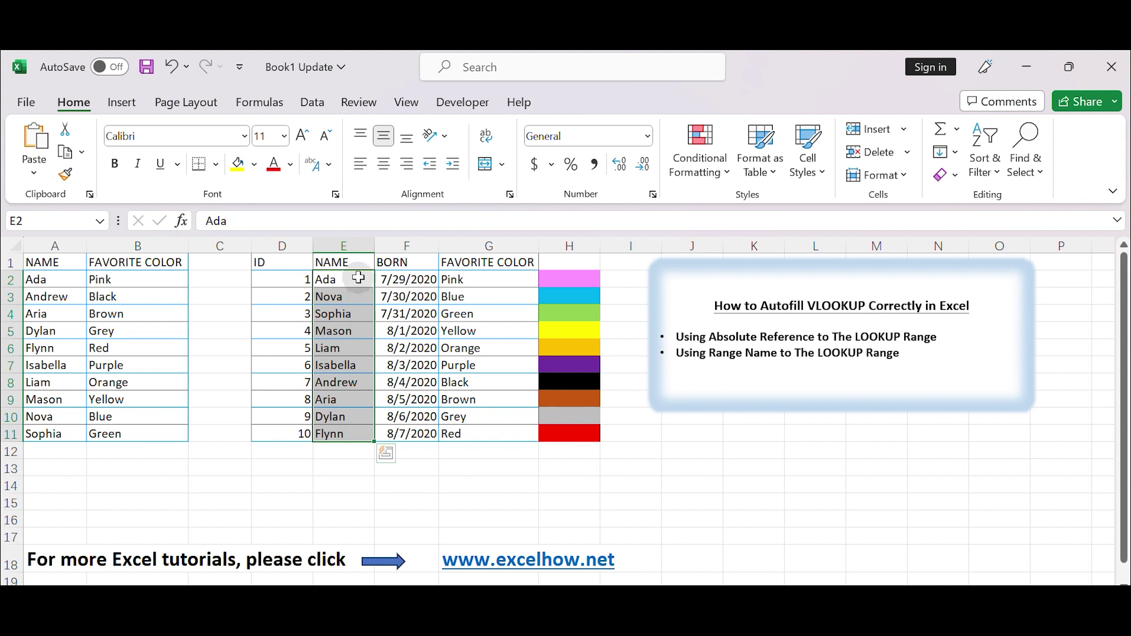
left_click_drag(359, 278, 505, 437)
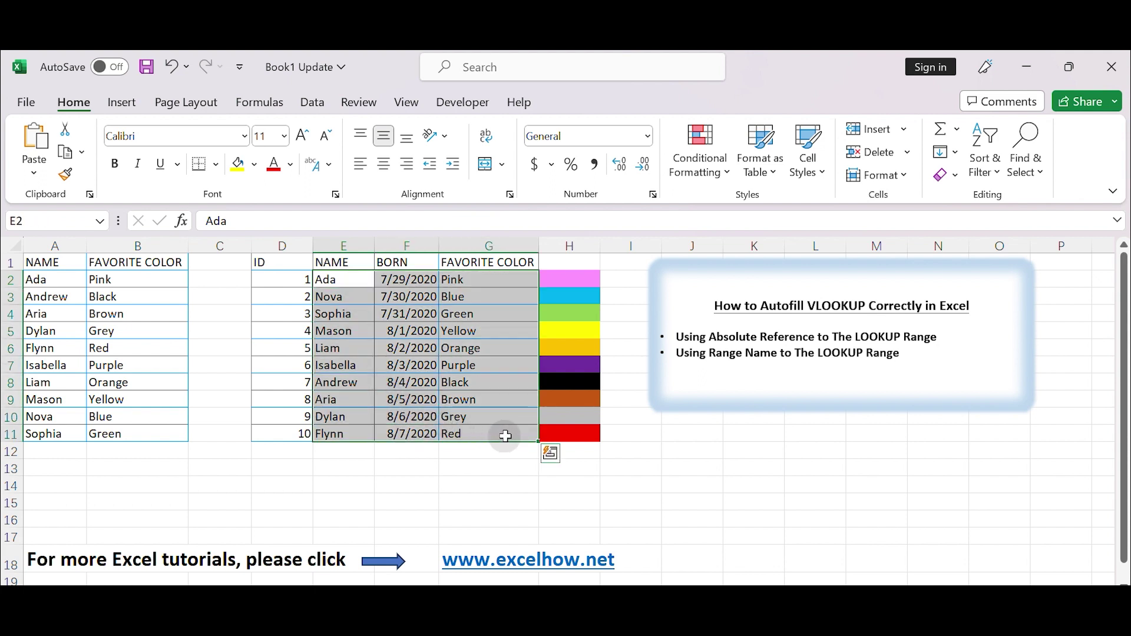
left_click(42, 222)
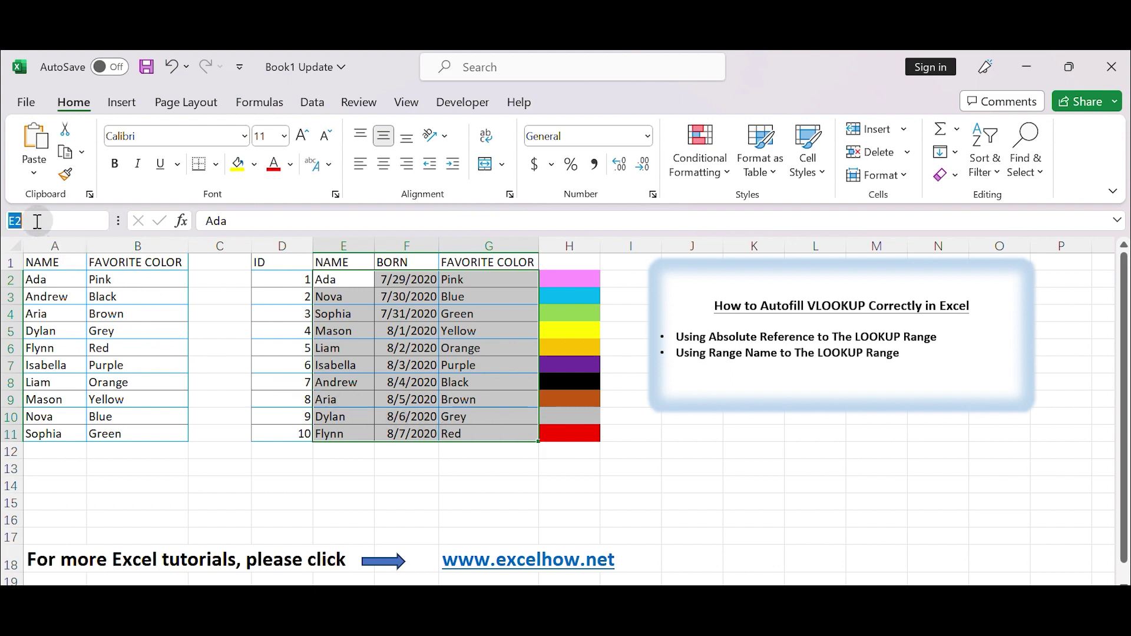
type("information")
key("Return")
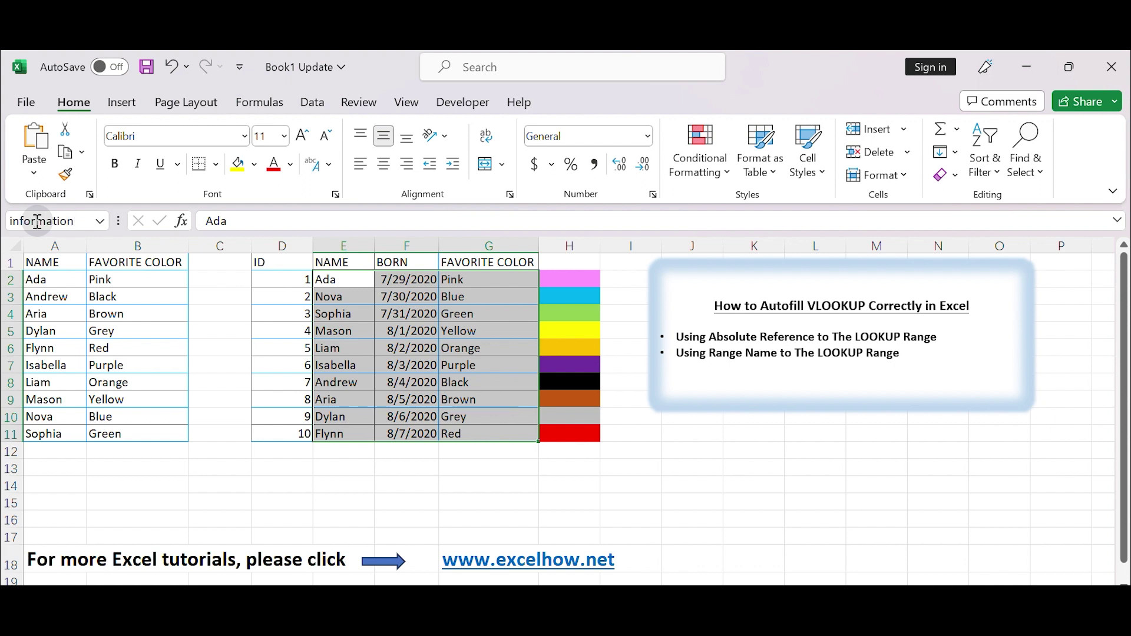
Replace $E$2:$G$11 in B2's formula with the named range information.
left_click(144, 282)
double_click(144, 279)
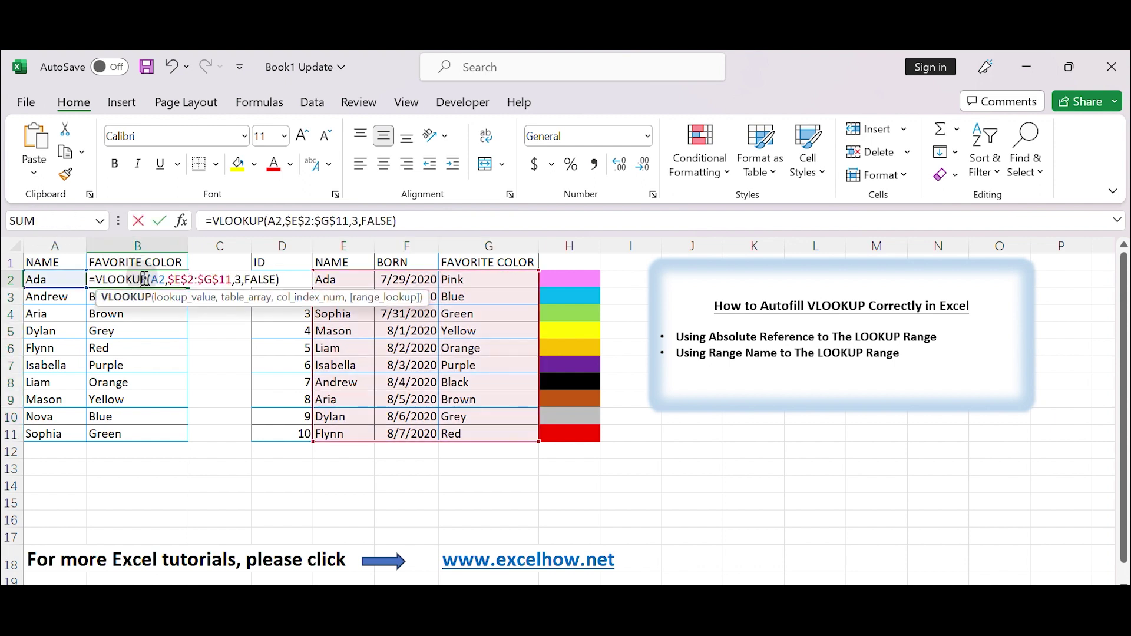
left_click(226, 279)
key("BackSpace")
key("BackSpace")
key("BackSpace")
key("BackSpace")
key("BackSpace")
key("BackSpace")
key("BackSpace")
key("BackSpace")
key("BackSpace")
key("BackSpace")
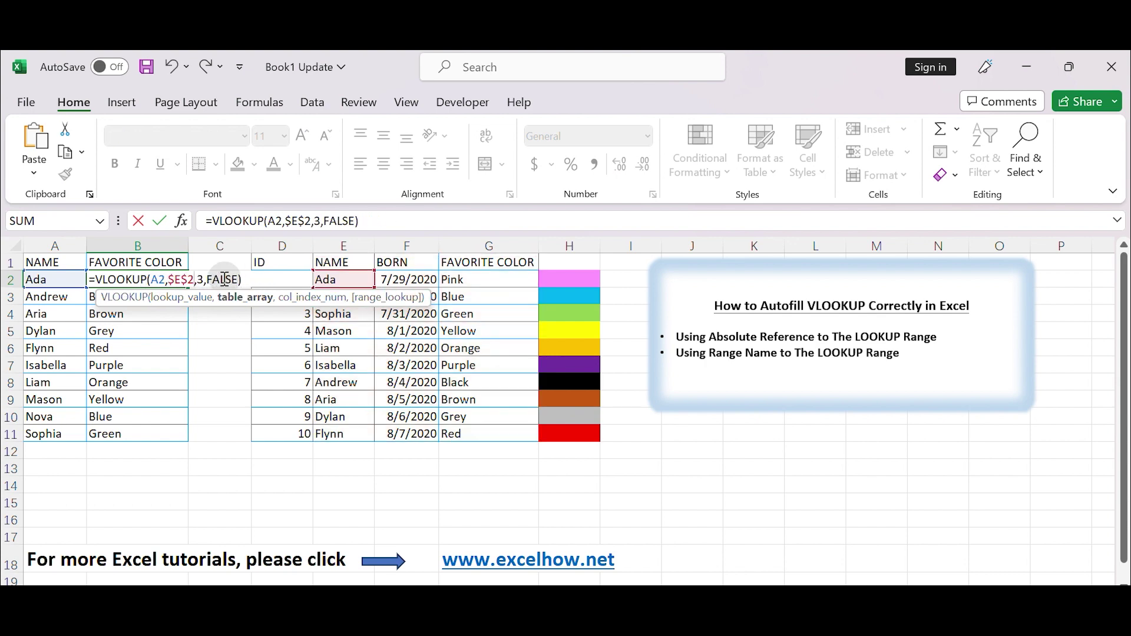
type("inform")
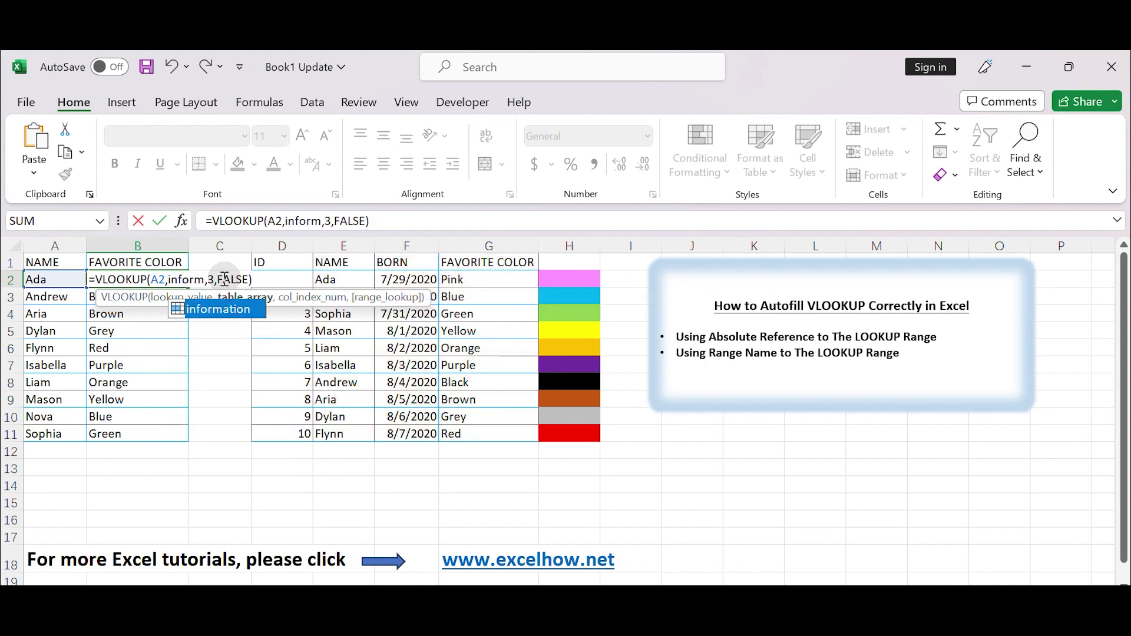
double_click(206, 315)
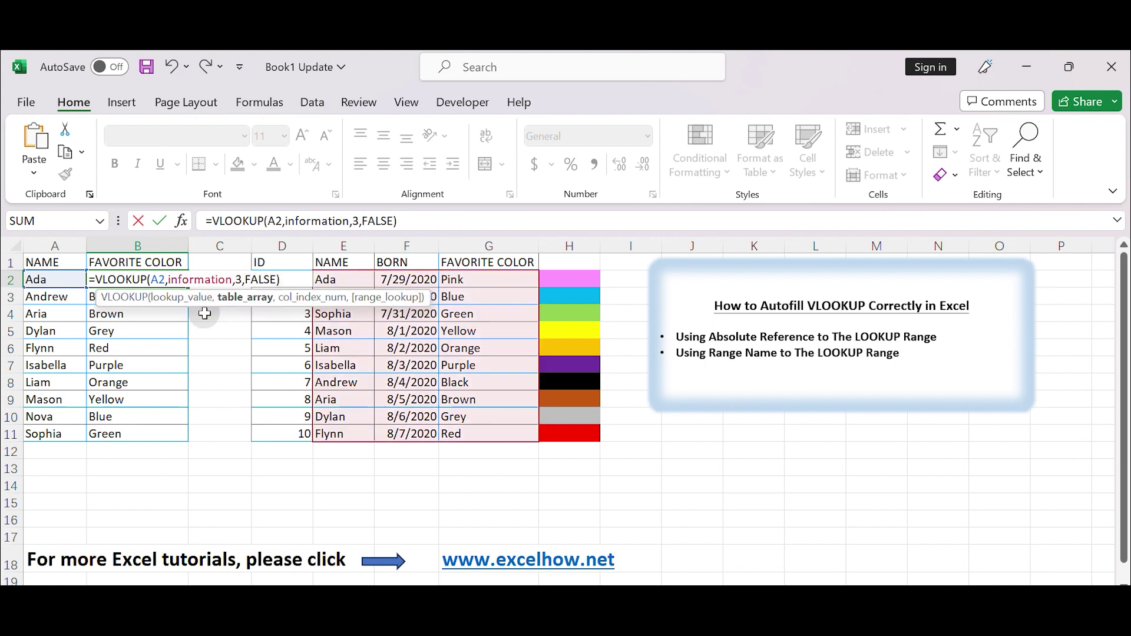
key("Return")
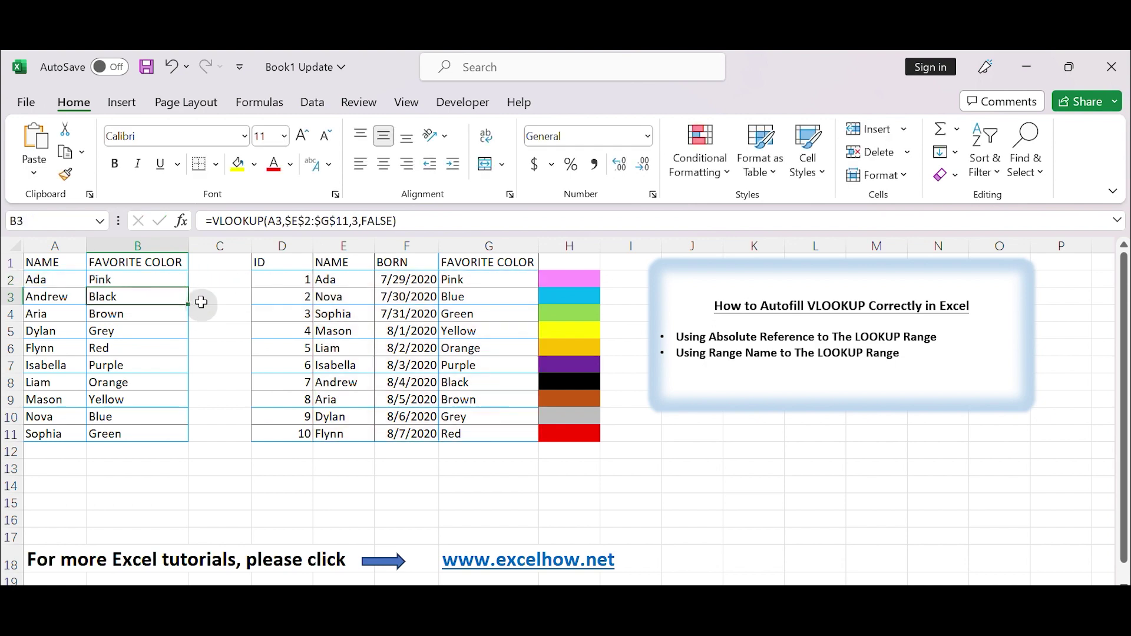
left_click(174, 280)
Autofill B2's formula down to B11 and check B3 and B11.
double_click(189, 288)
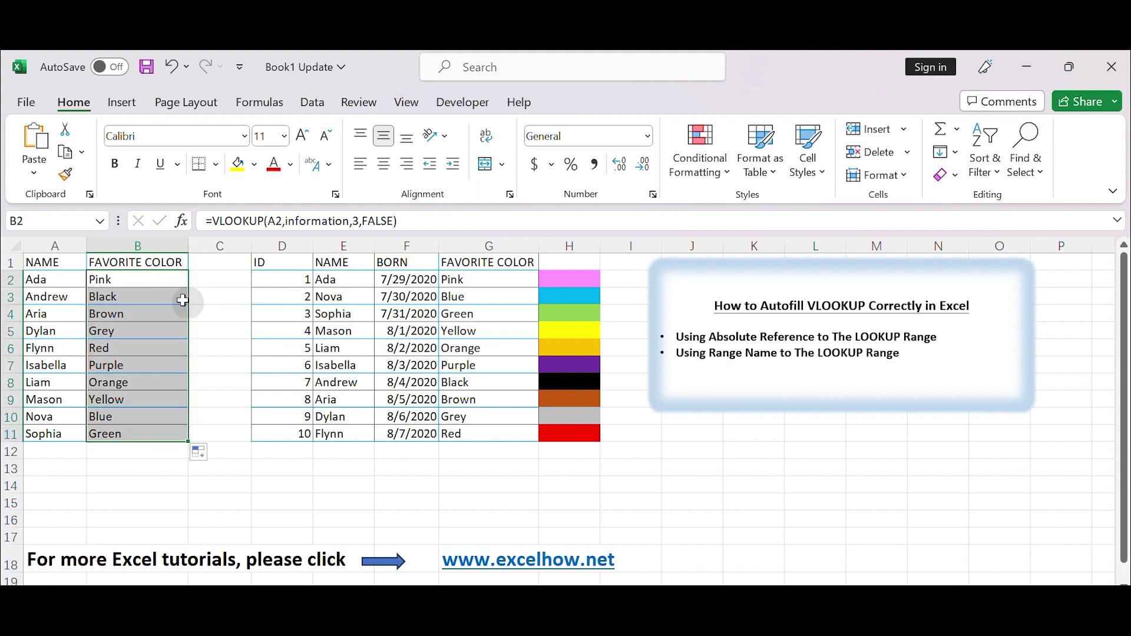
left_click(151, 279)
left_click(149, 296)
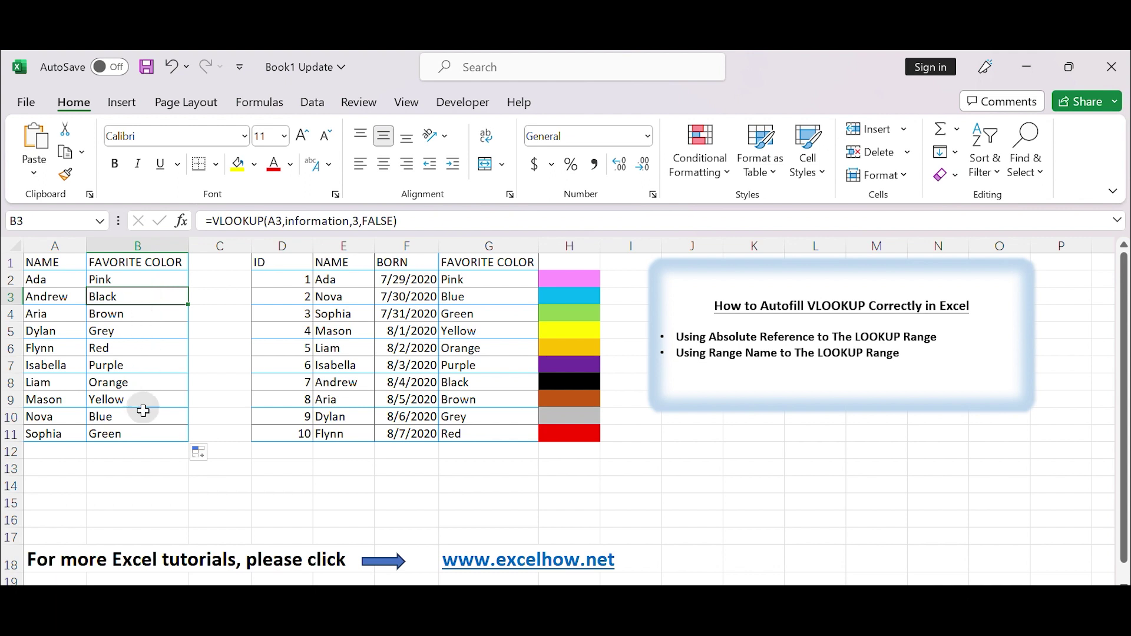
left_click(145, 435)
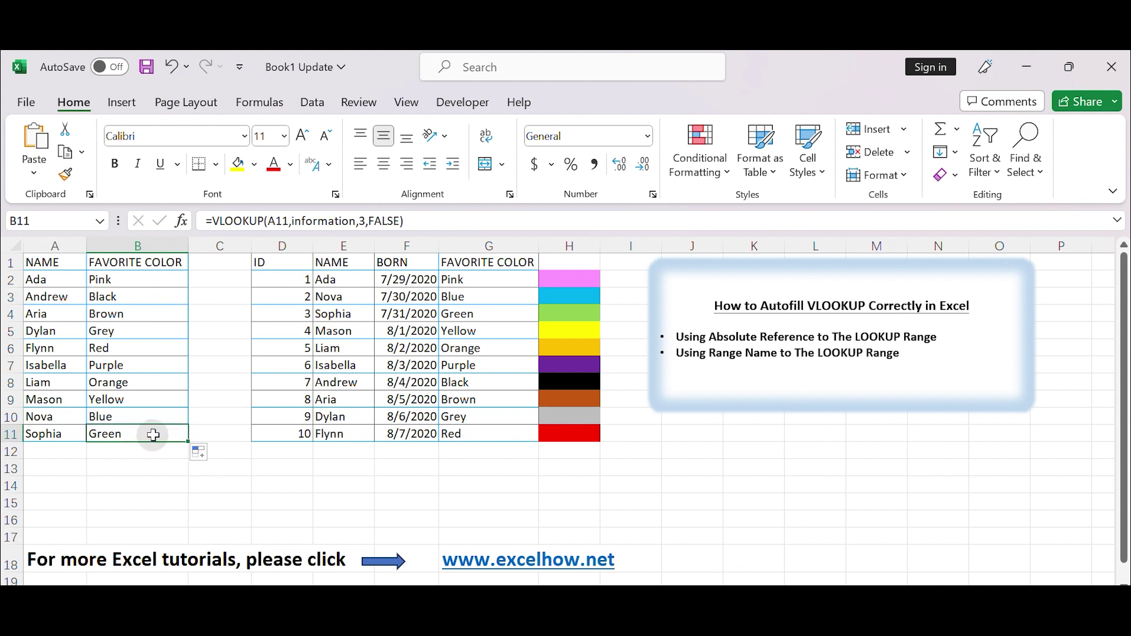
Inspect the formulas in B11, B6 and B3 to confirm they reference information.
double_click(154, 434)
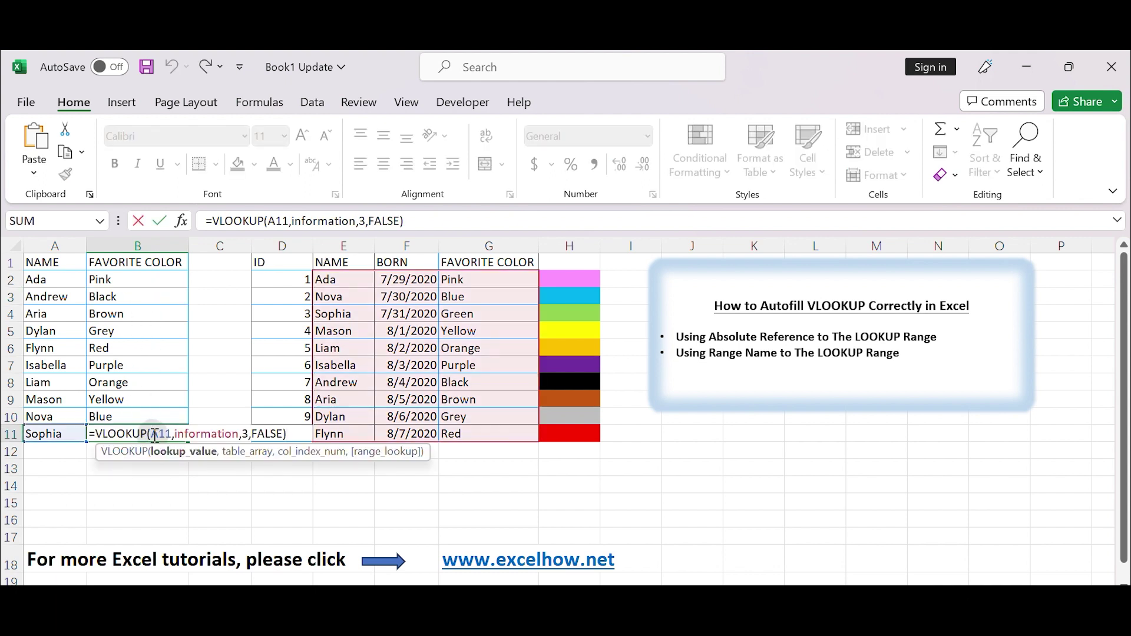
key("Return")
left_click(147, 348)
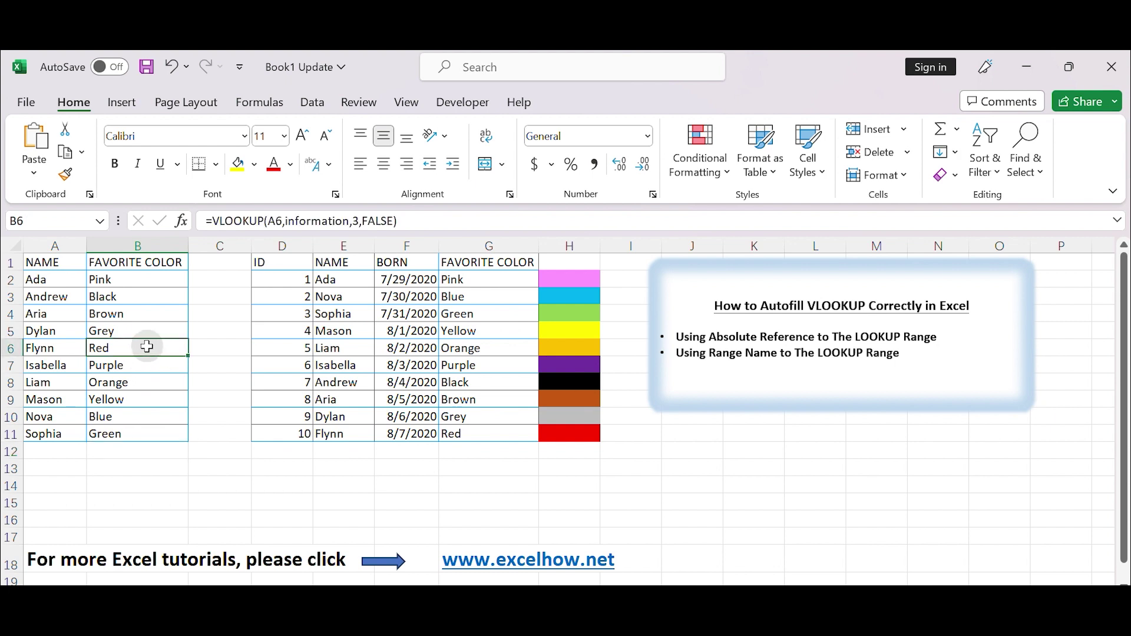
double_click(147, 348)
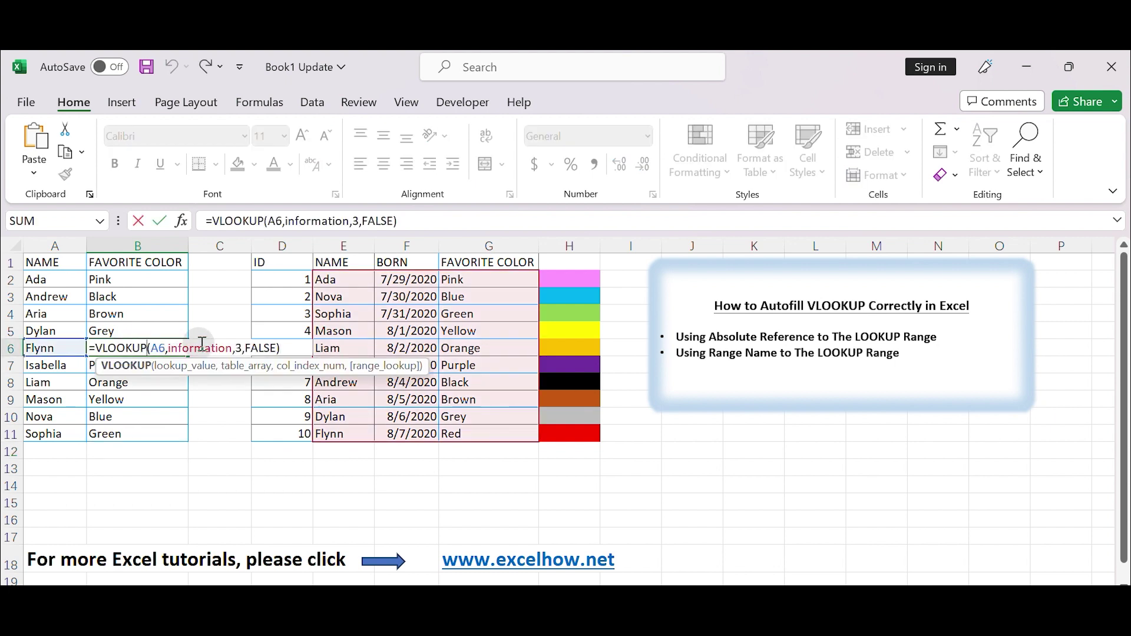
key("Return")
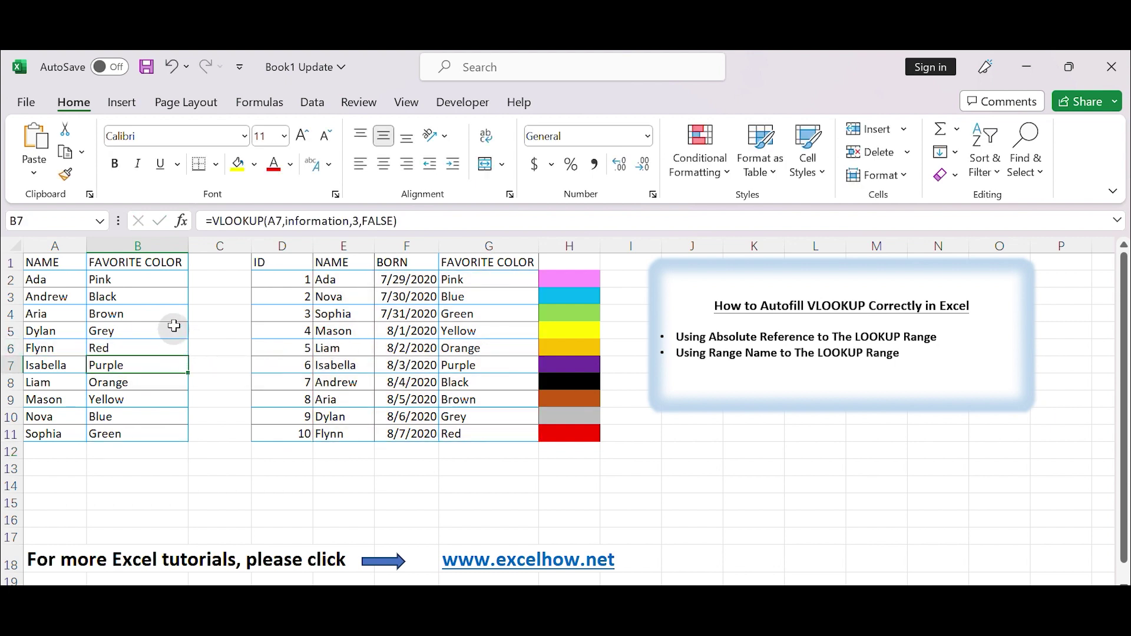
double_click(166, 296)
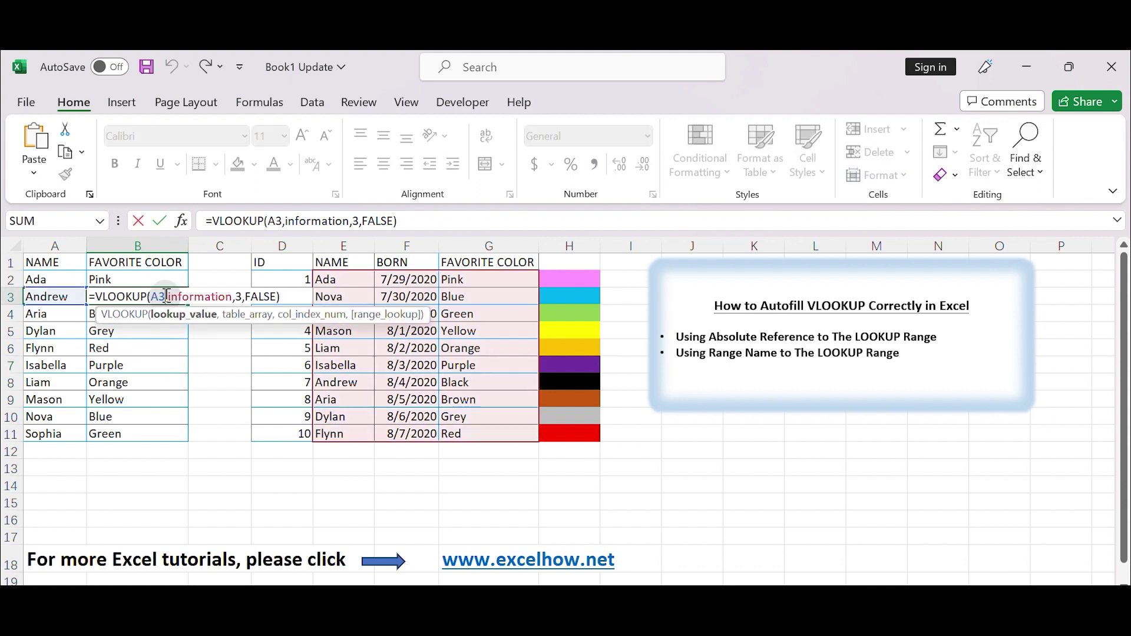